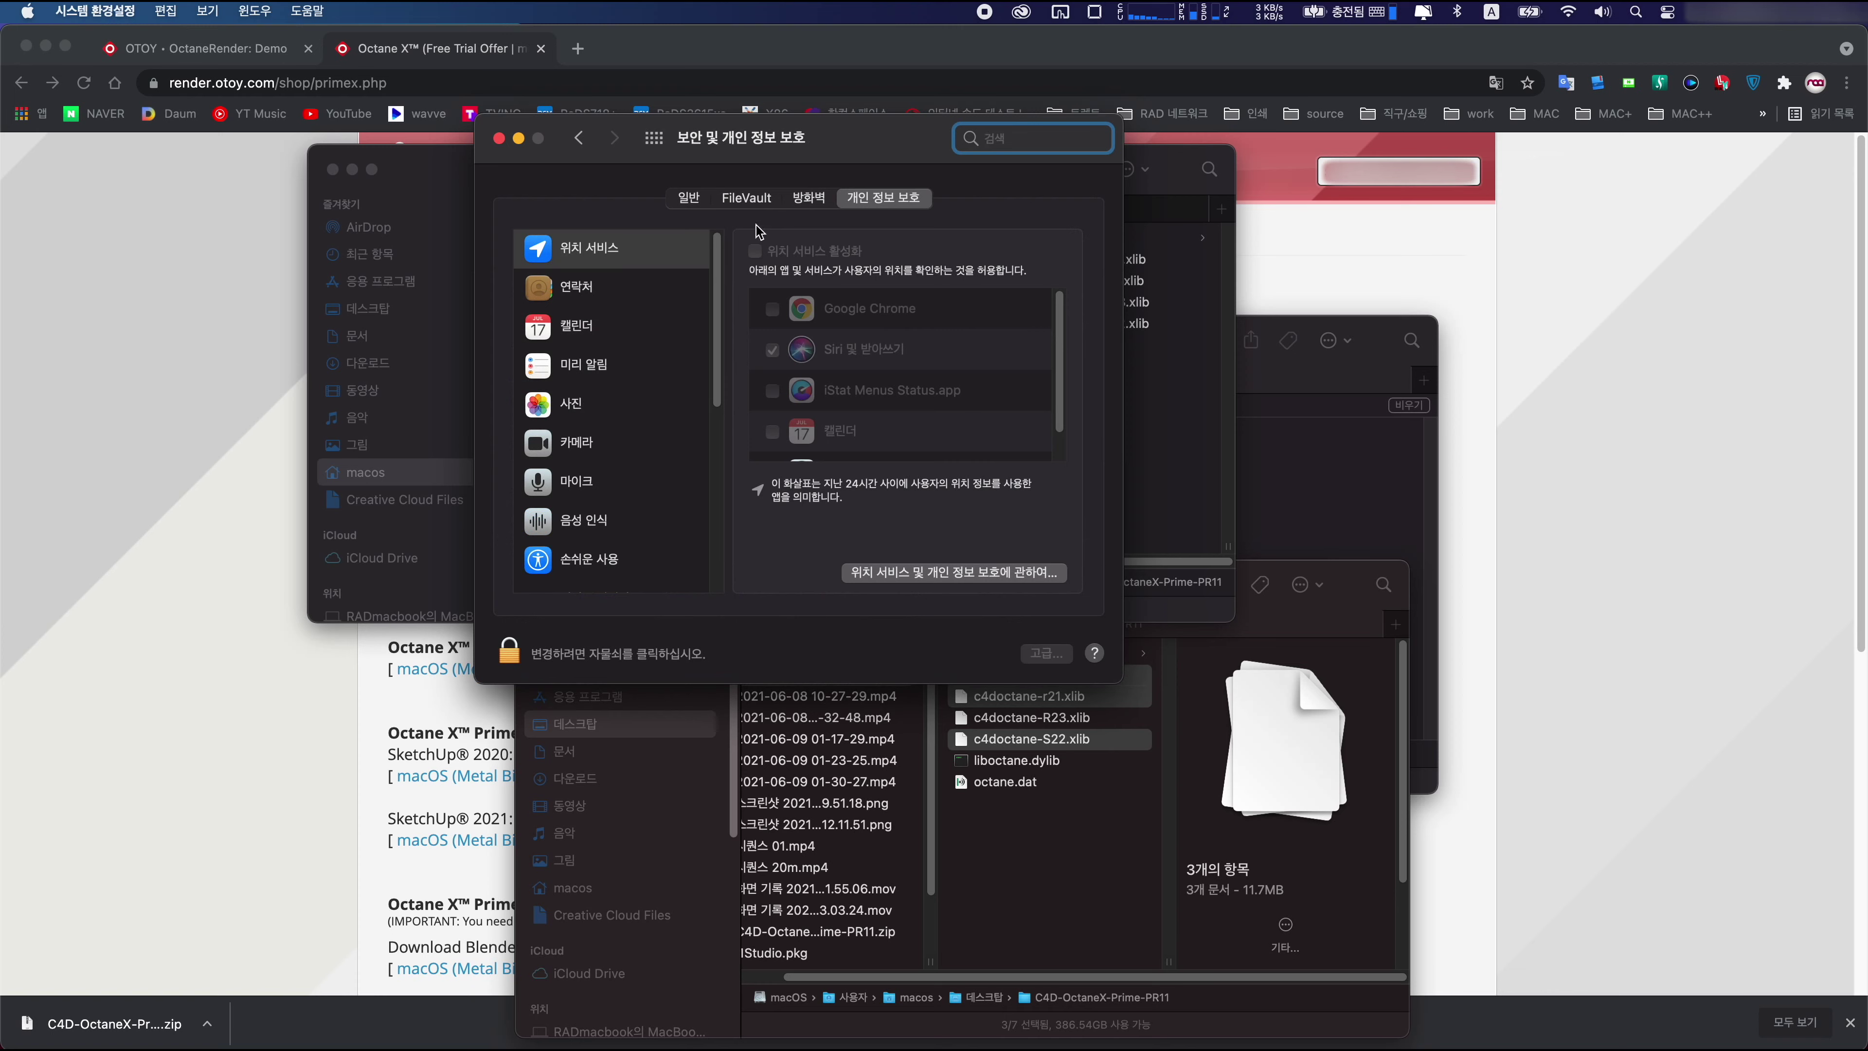
Step: Show the general settings of the macOS Security & Privacy preferences
{"action": "left_click", "coordinate": [690, 198]}
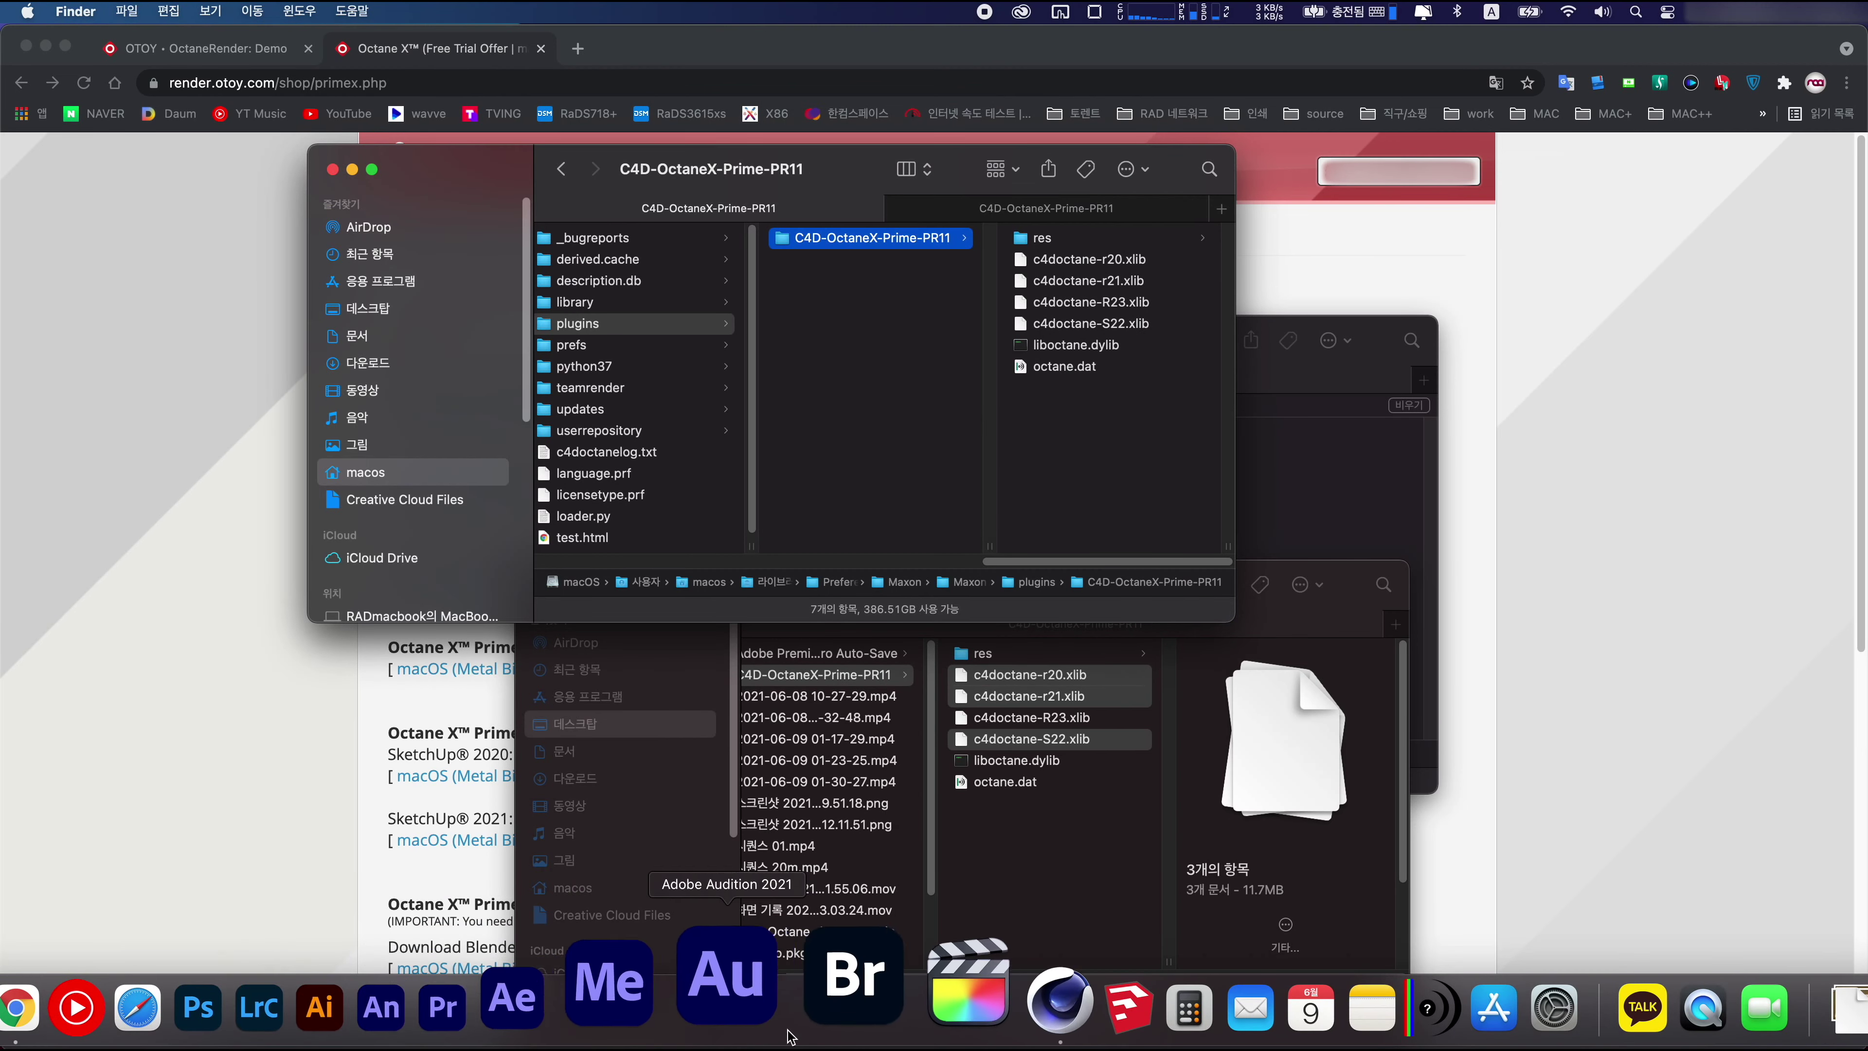
Step: Switch to Cinema 4D and pick the Octane camera's focus in the Live Viewer, first on the rear cube and finally on the front cube
{"action": "left_click", "coordinate": [1023, 1006]}
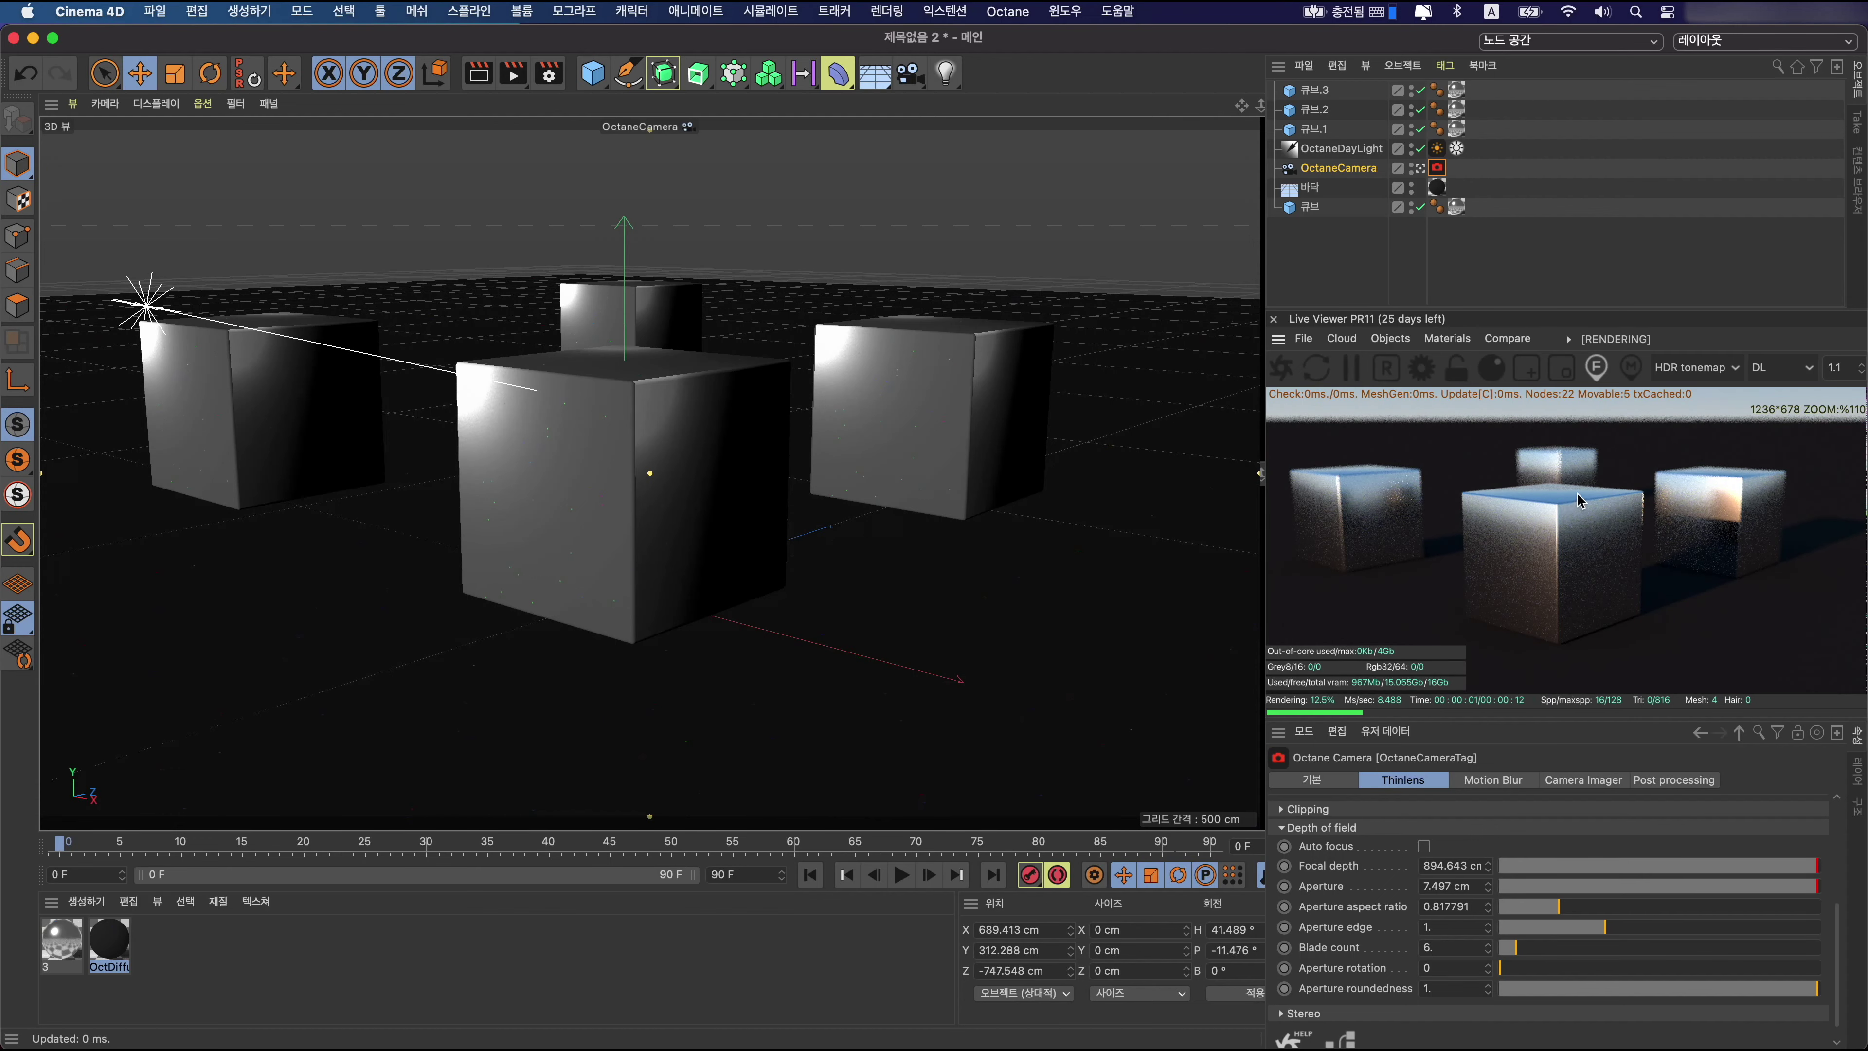
{"action": "left_click", "coordinate": [1574, 460]}
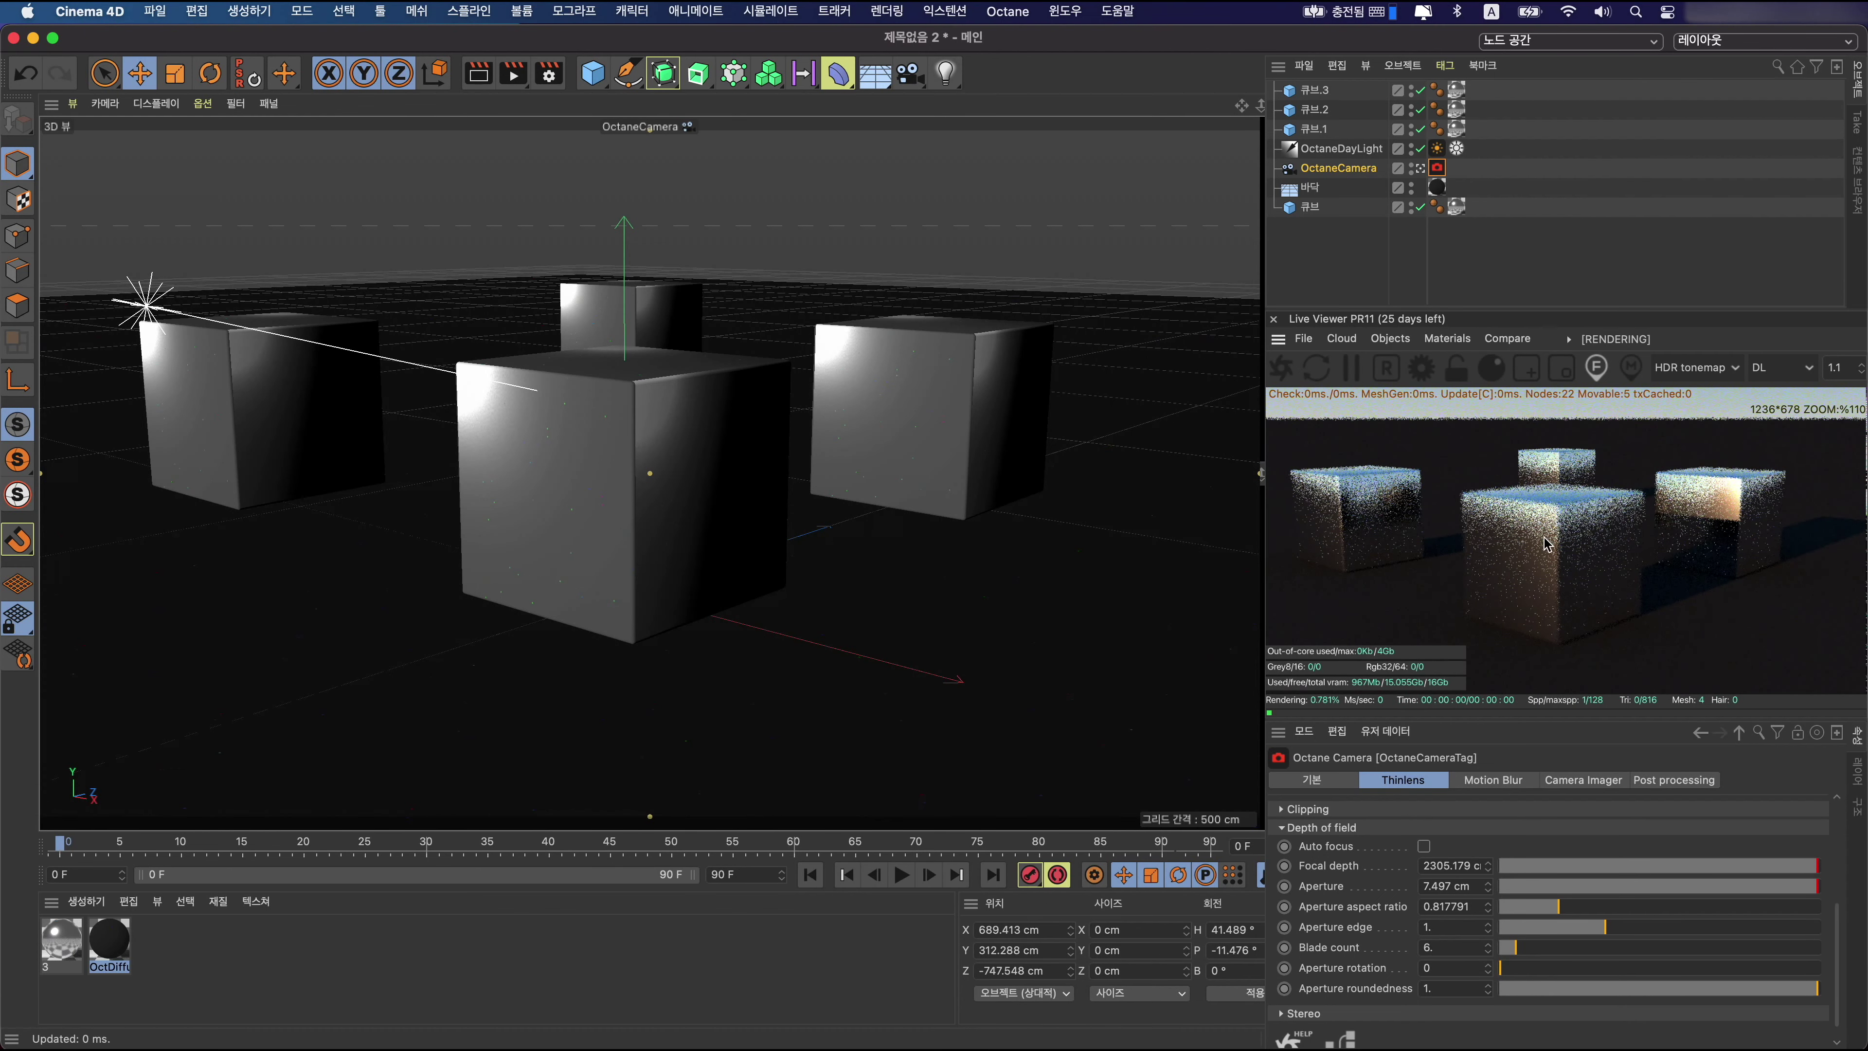
{"action": "left_click", "coordinate": [1560, 550]}
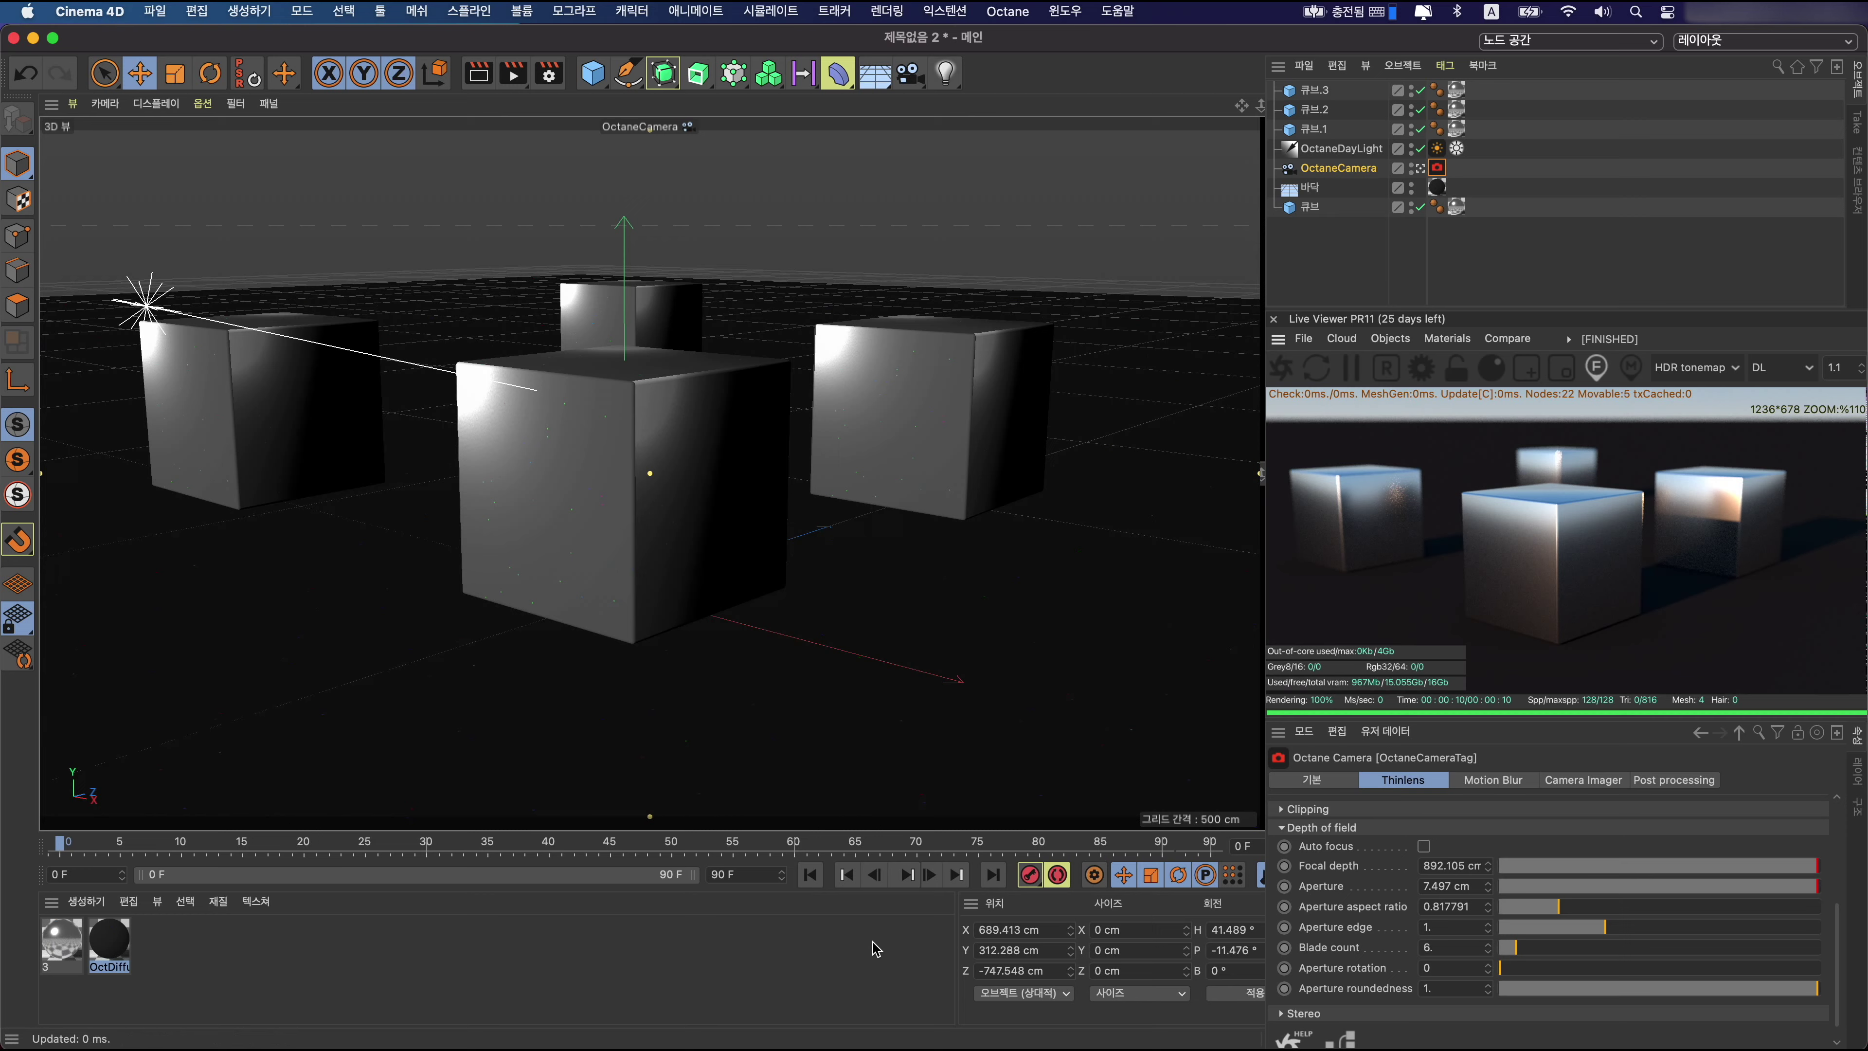
Step: Switch to the App Store and search for "octane x"
{"action": "mouse_move", "coordinate": [879, 1048]}
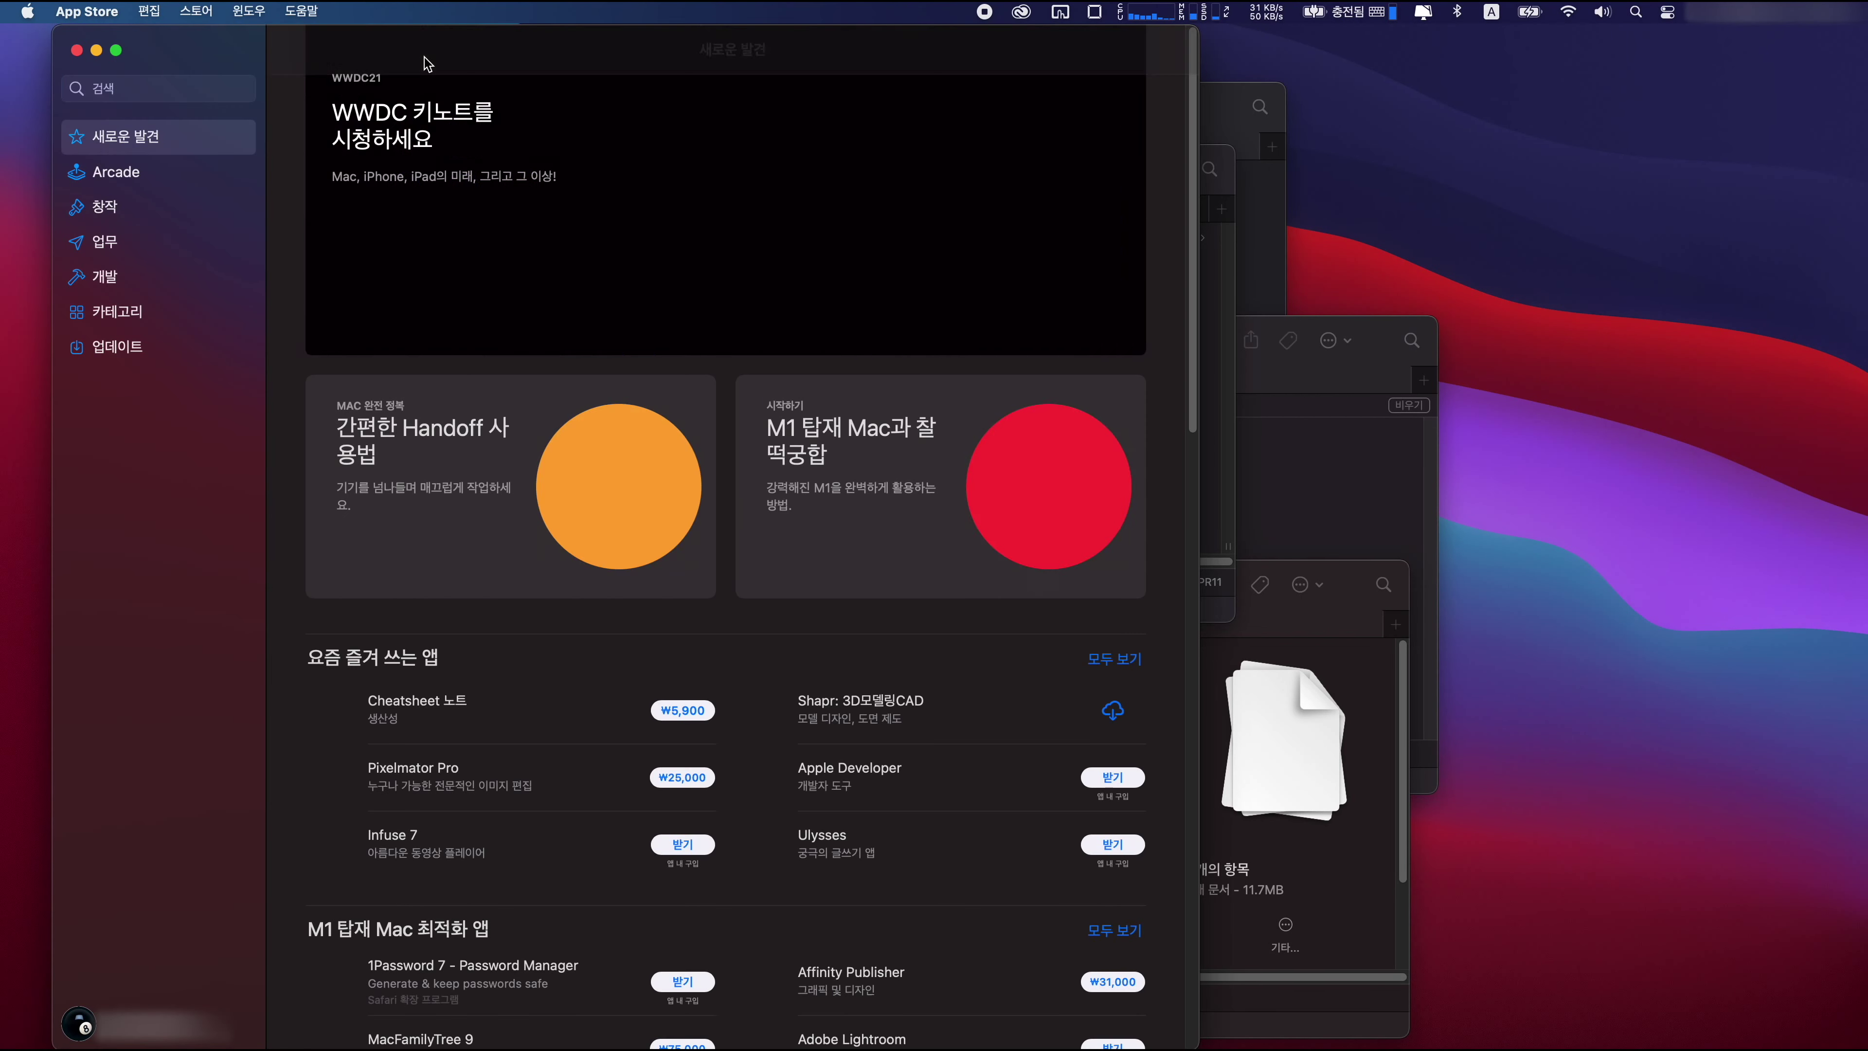
{"action": "type", "text": "ox"}
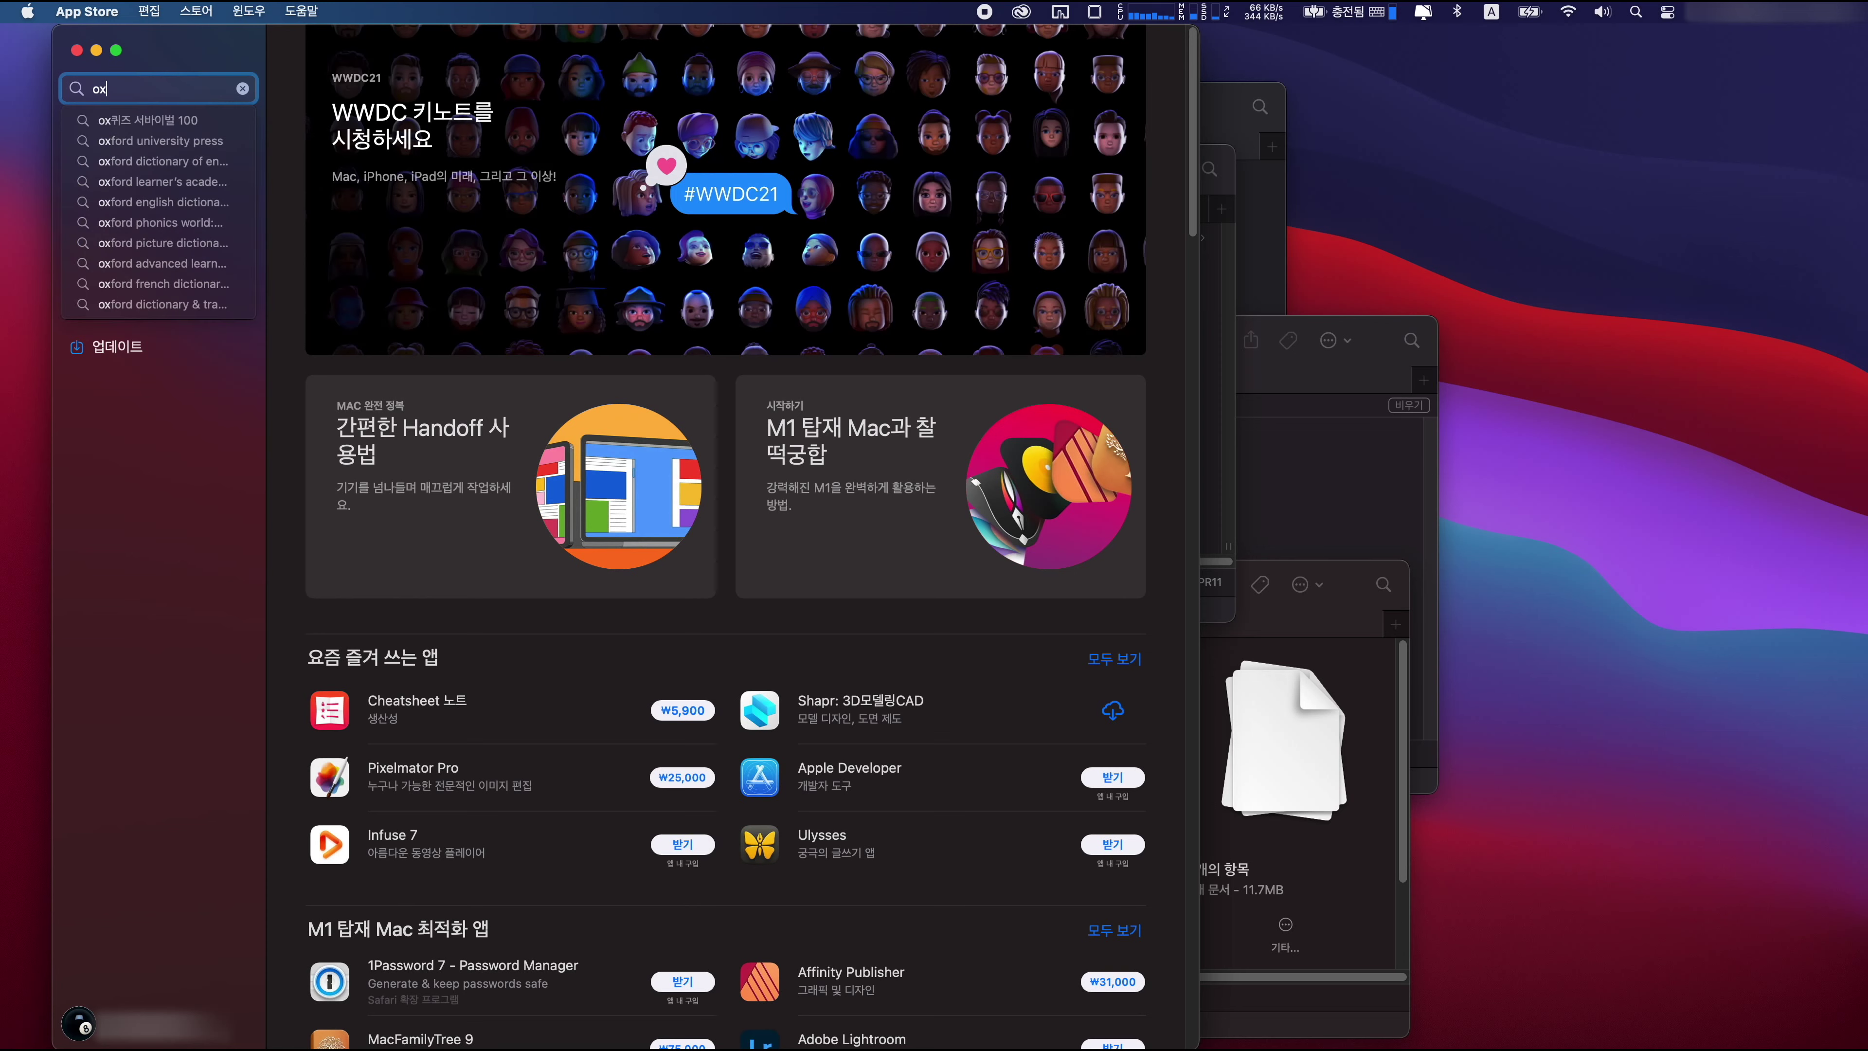
{"action": "key", "text": "BackSpace"}
{"action": "type", "text": "ctane x"}
{"action": "key", "text": "Return"}
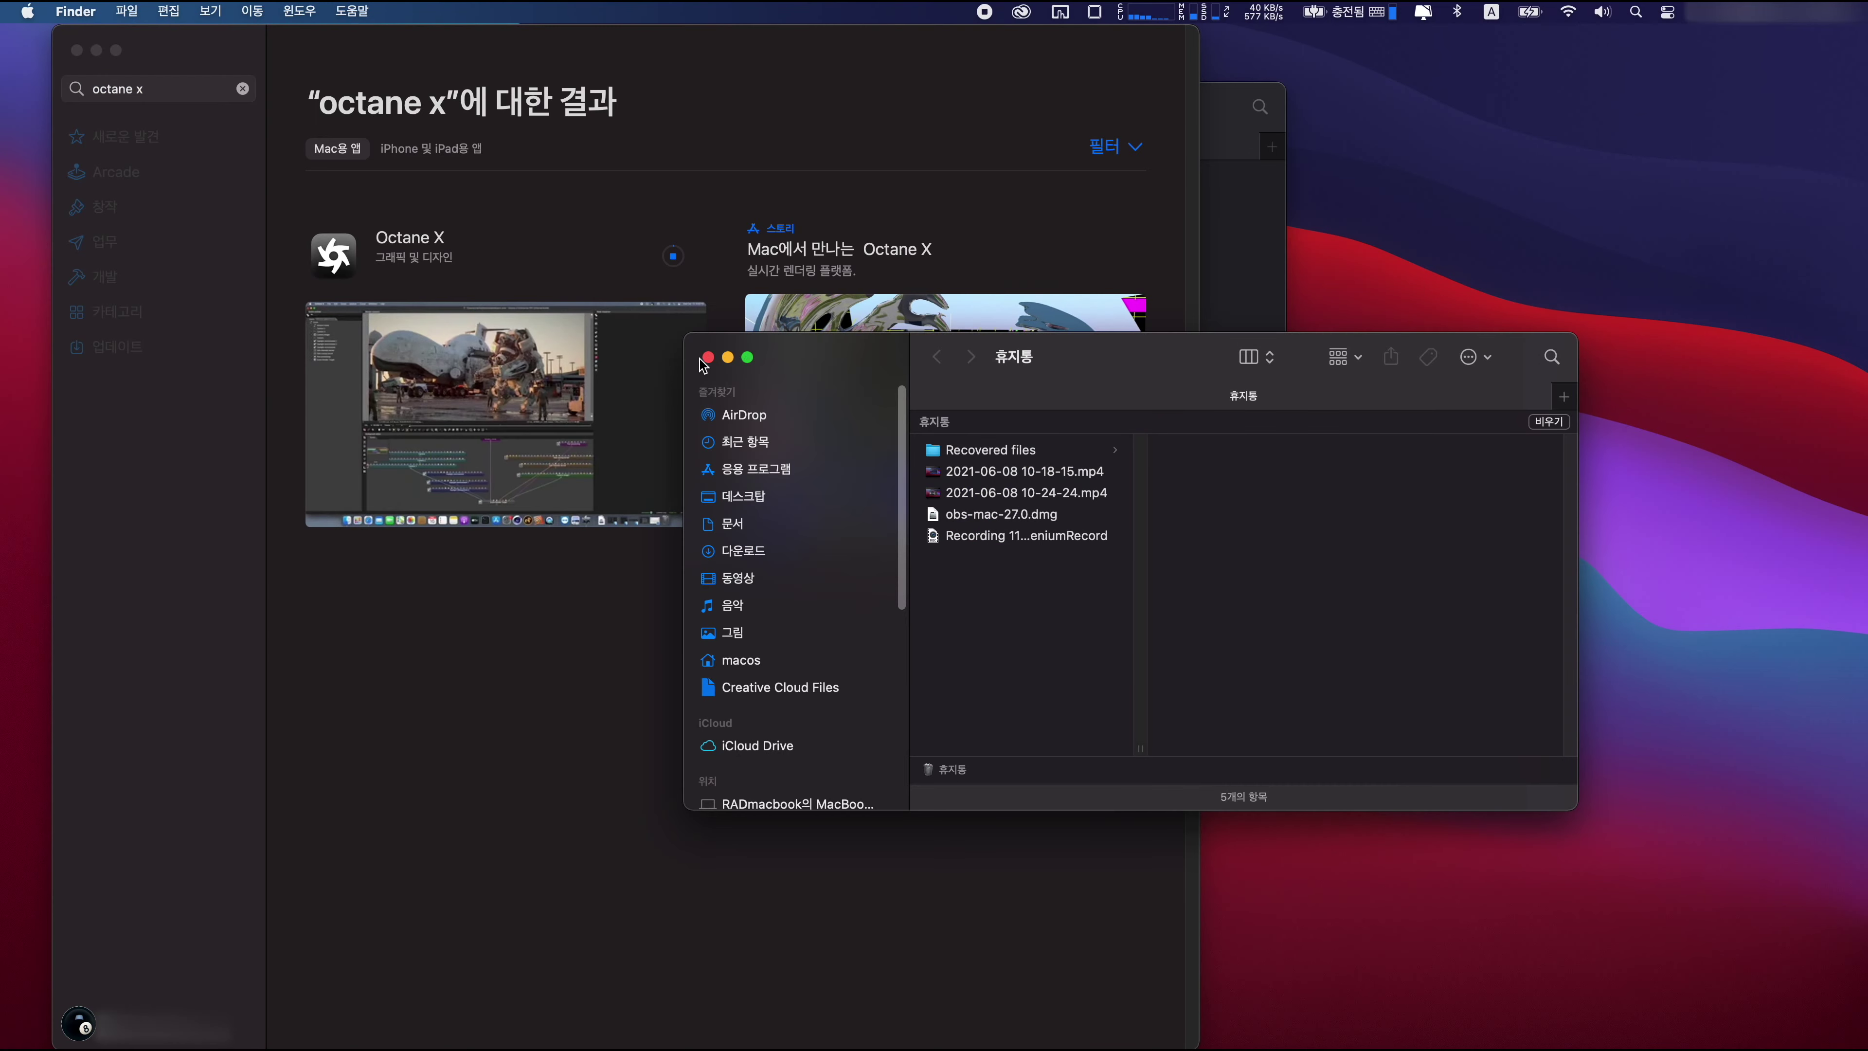
Step: Close the Trash window and open the Octane X app page in a smaller, centred App Store window
{"action": "left_click", "coordinate": [709, 362]}
{"action": "left_click_drag", "start_coordinate": [931, 146], "coordinate": [1432, 359]}
{"action": "left_click", "coordinate": [1003, 361]}
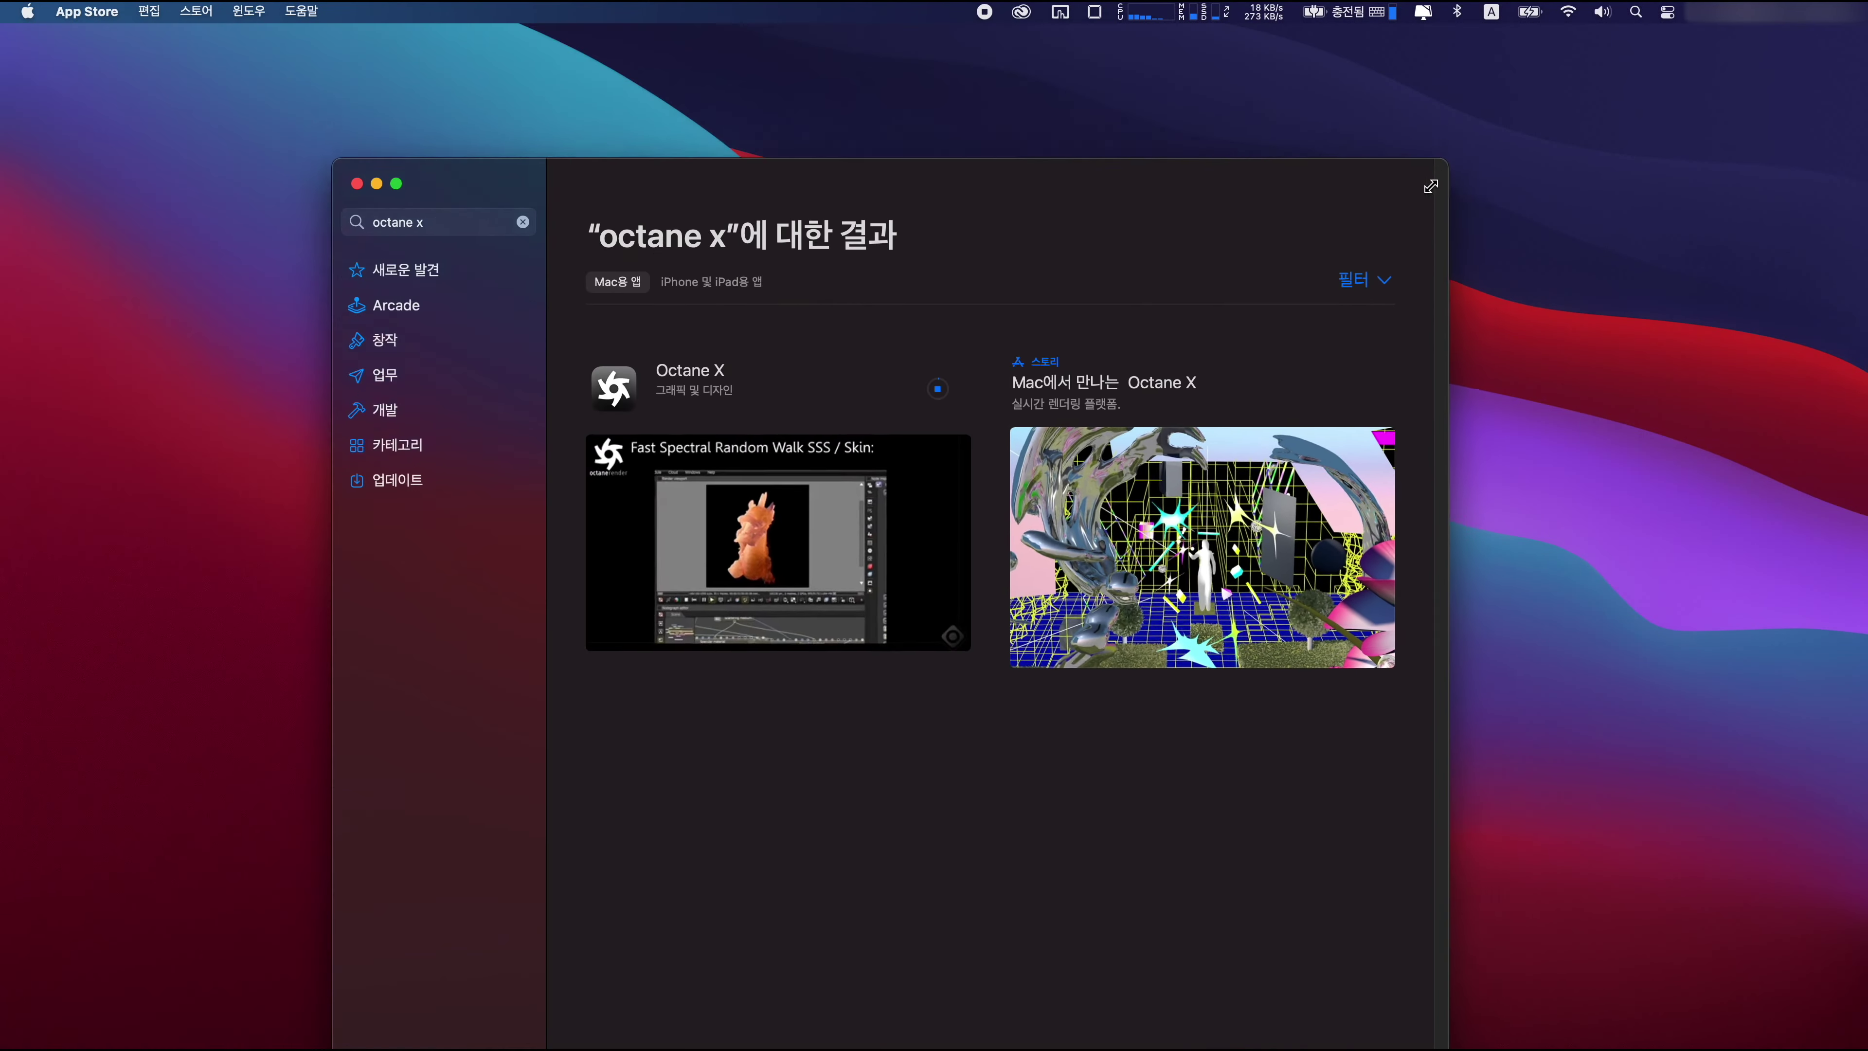
{"action": "left_click_drag", "start_coordinate": [1426, 186], "coordinate": [1401, 138]}
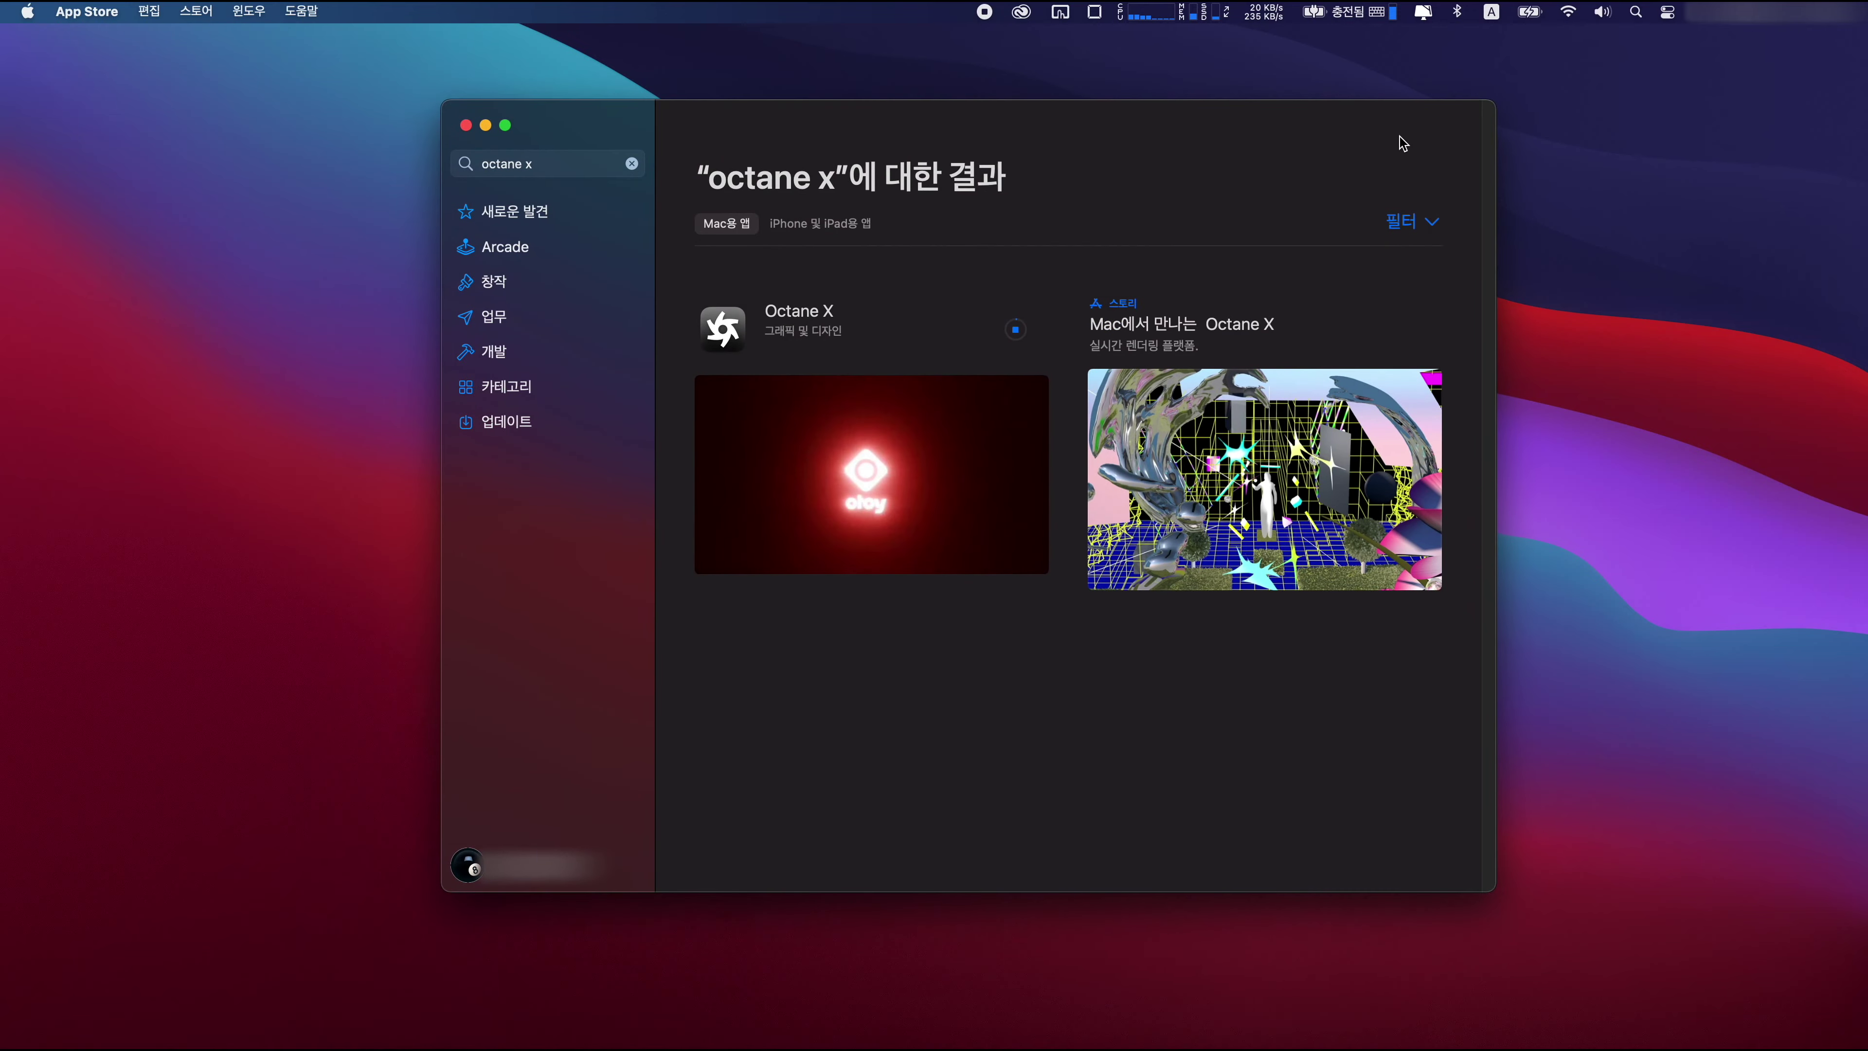
{"action": "left_click_drag", "start_coordinate": [1118, 119], "coordinate": [1085, 99]}
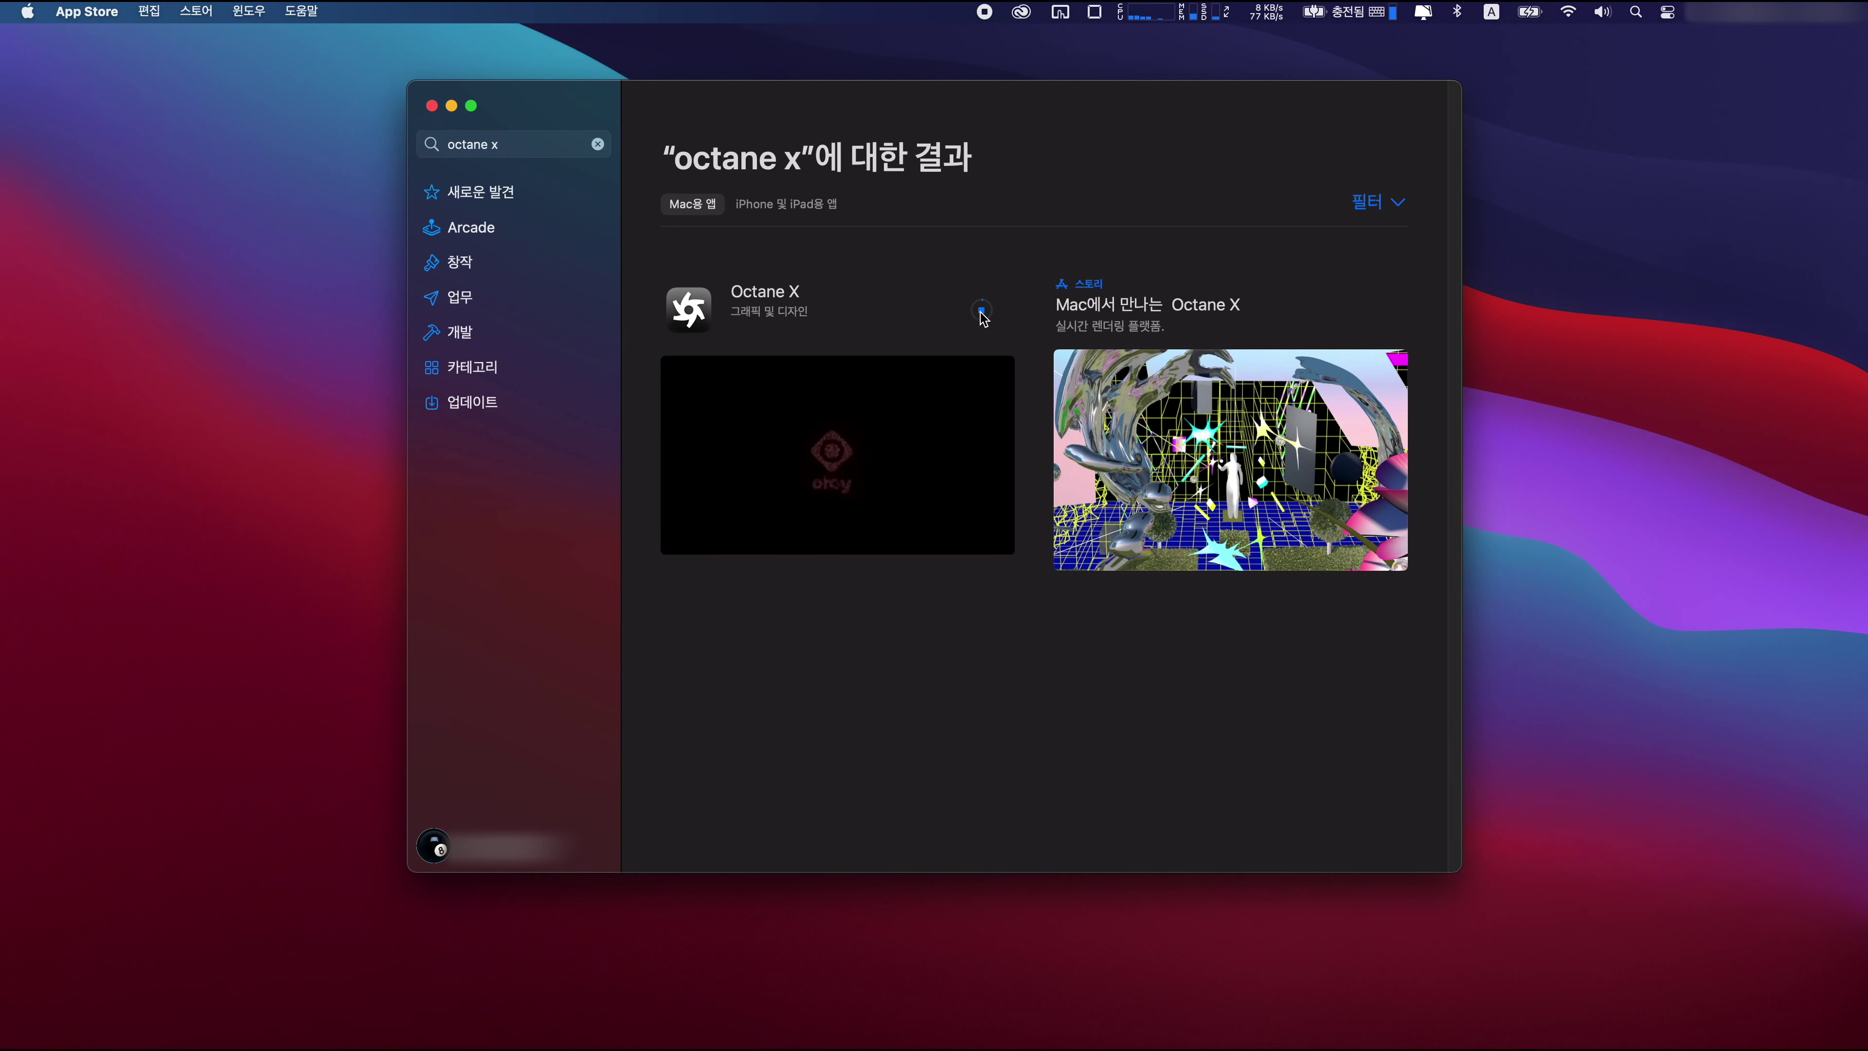
{"action": "left_click", "coordinate": [840, 277]}
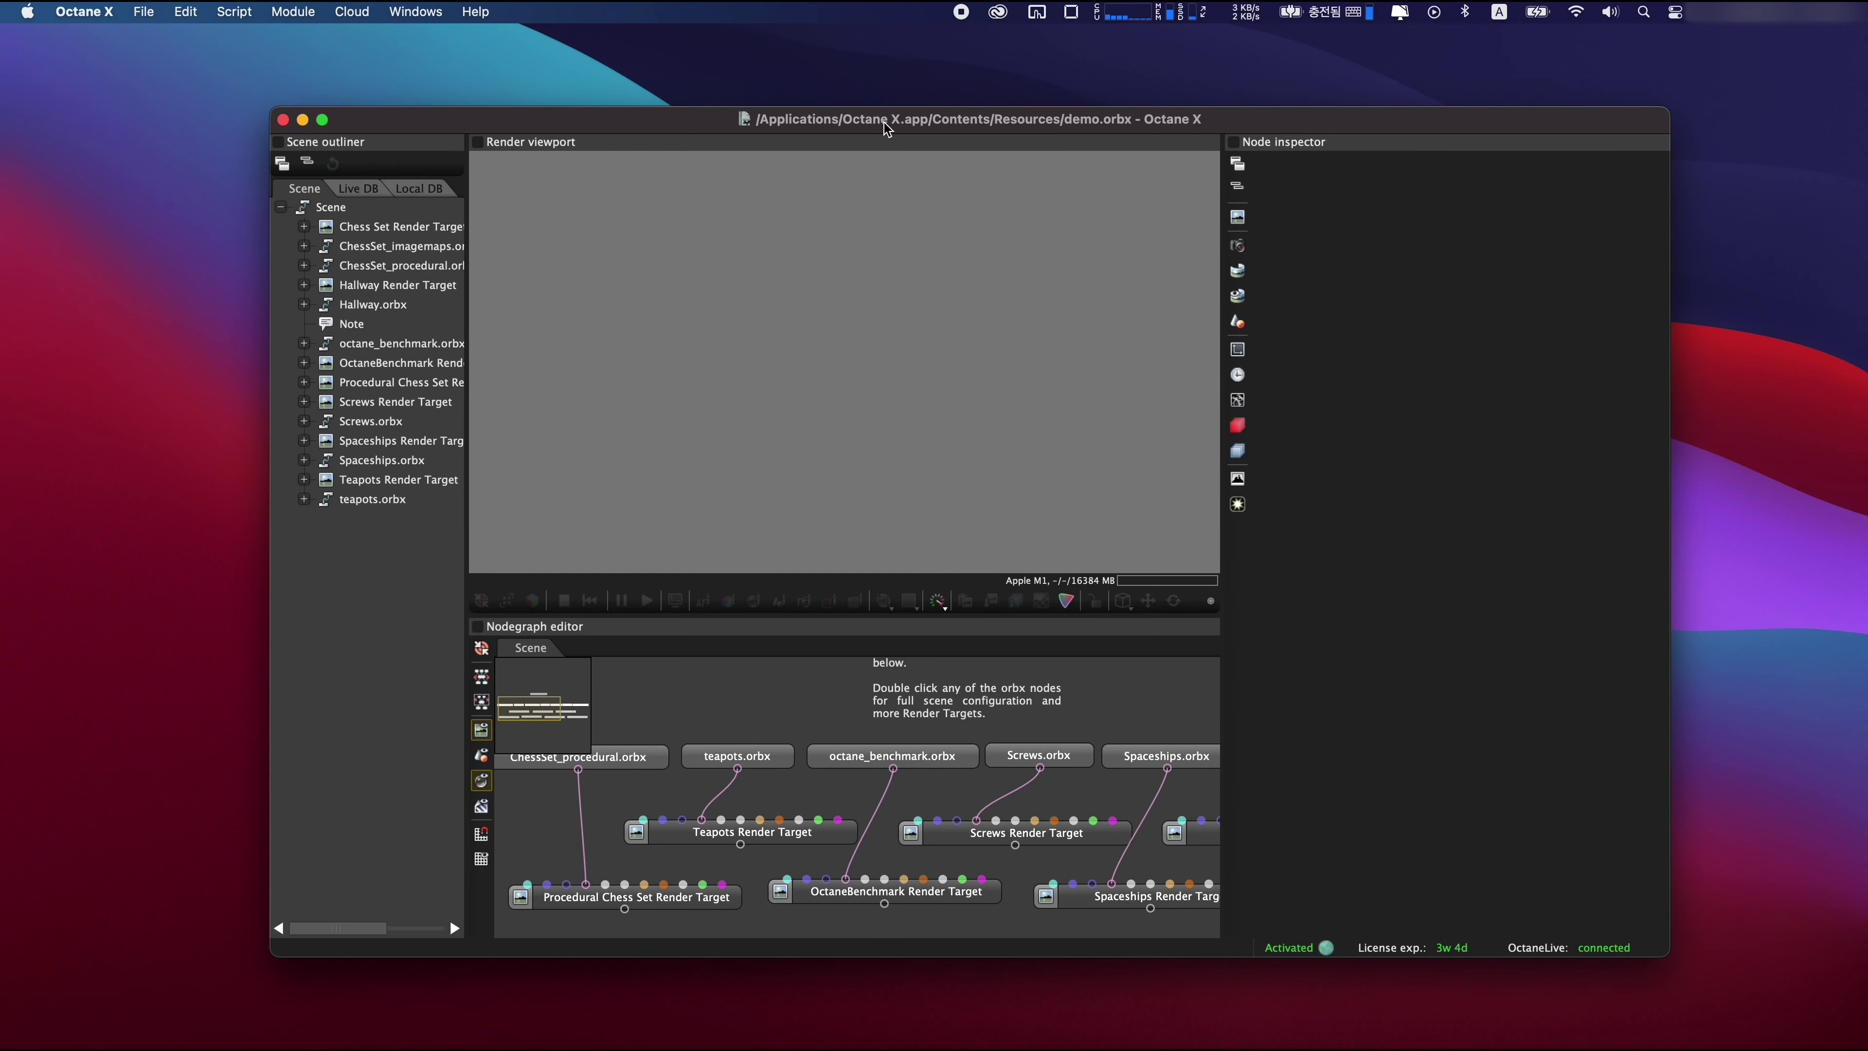
Step: Switch to Octane X and inspect the procedural chess set render up close from several angles, closing the system information window
{"action": "left_click_drag", "start_coordinate": [887, 129], "coordinate": [829, 108]}
{"action": "left_click_drag", "start_coordinate": [701, 291], "coordinate": [751, 226]}
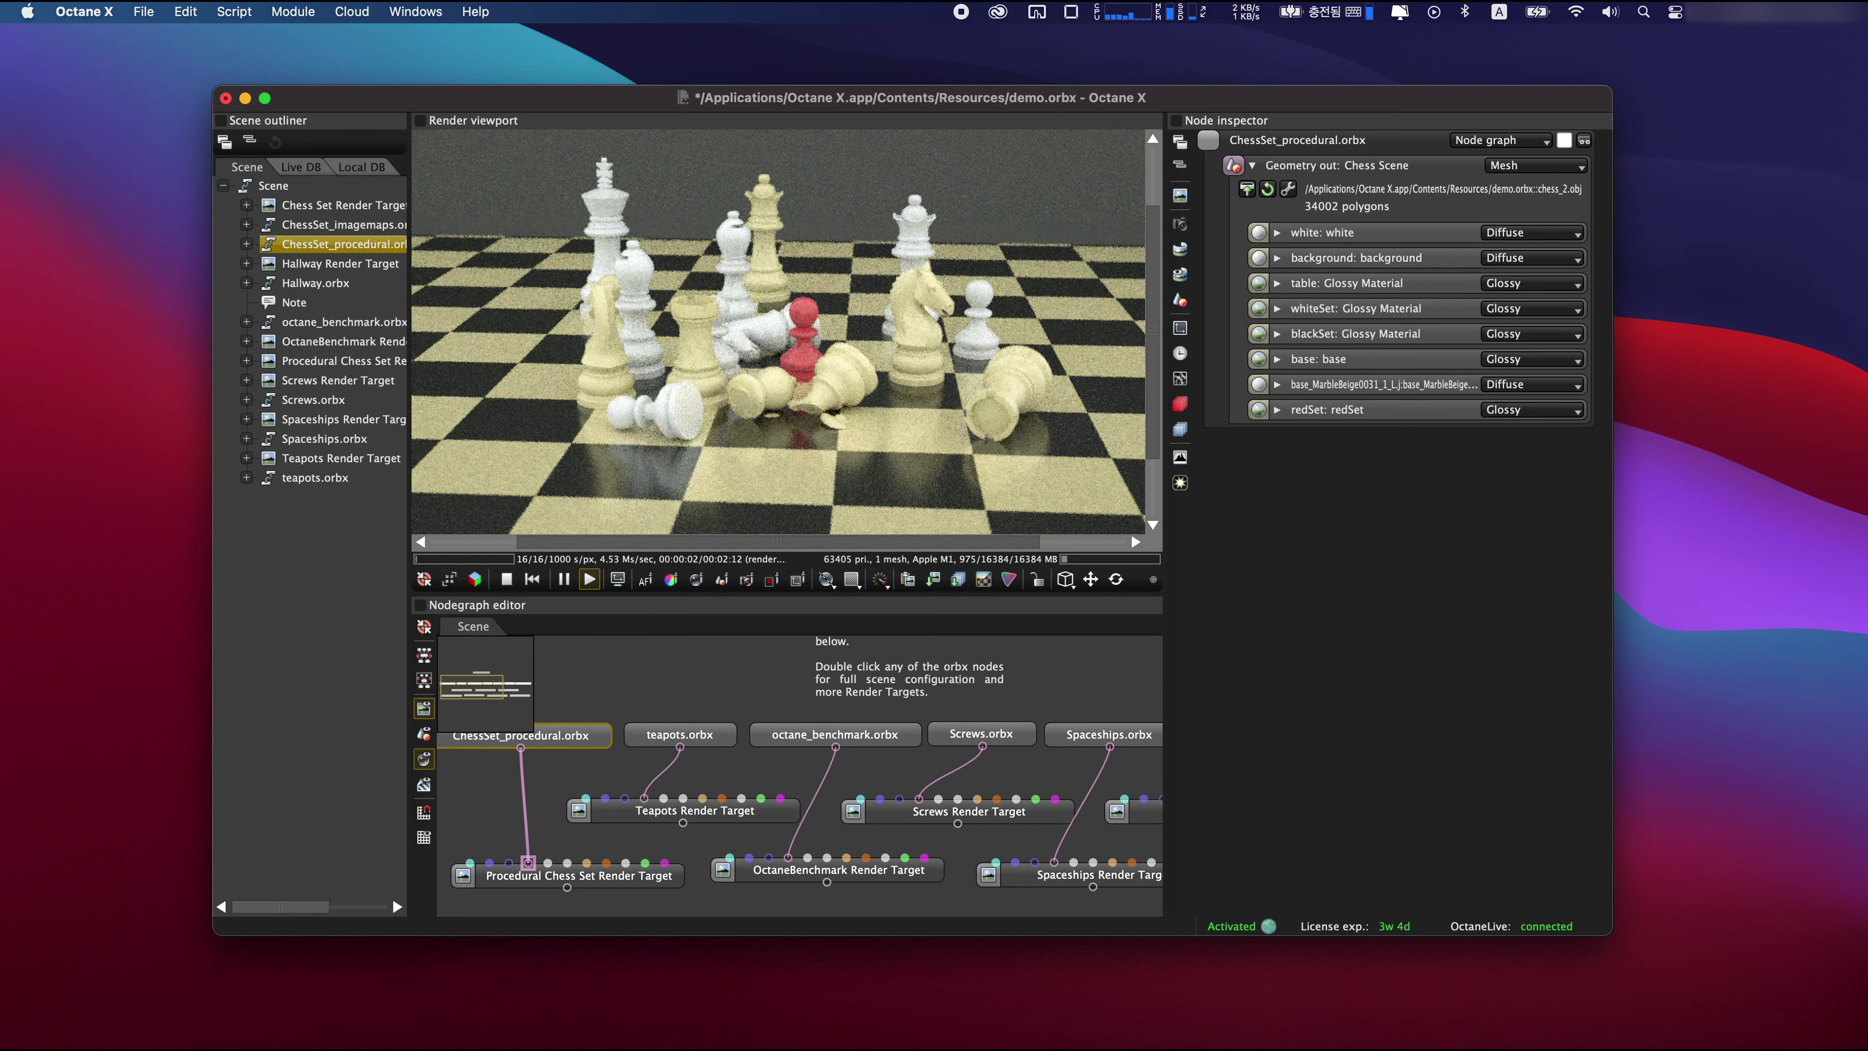
{"action": "scroll", "coordinate": [809, 320], "scroll_direction": "up", "scroll_amount": 5}
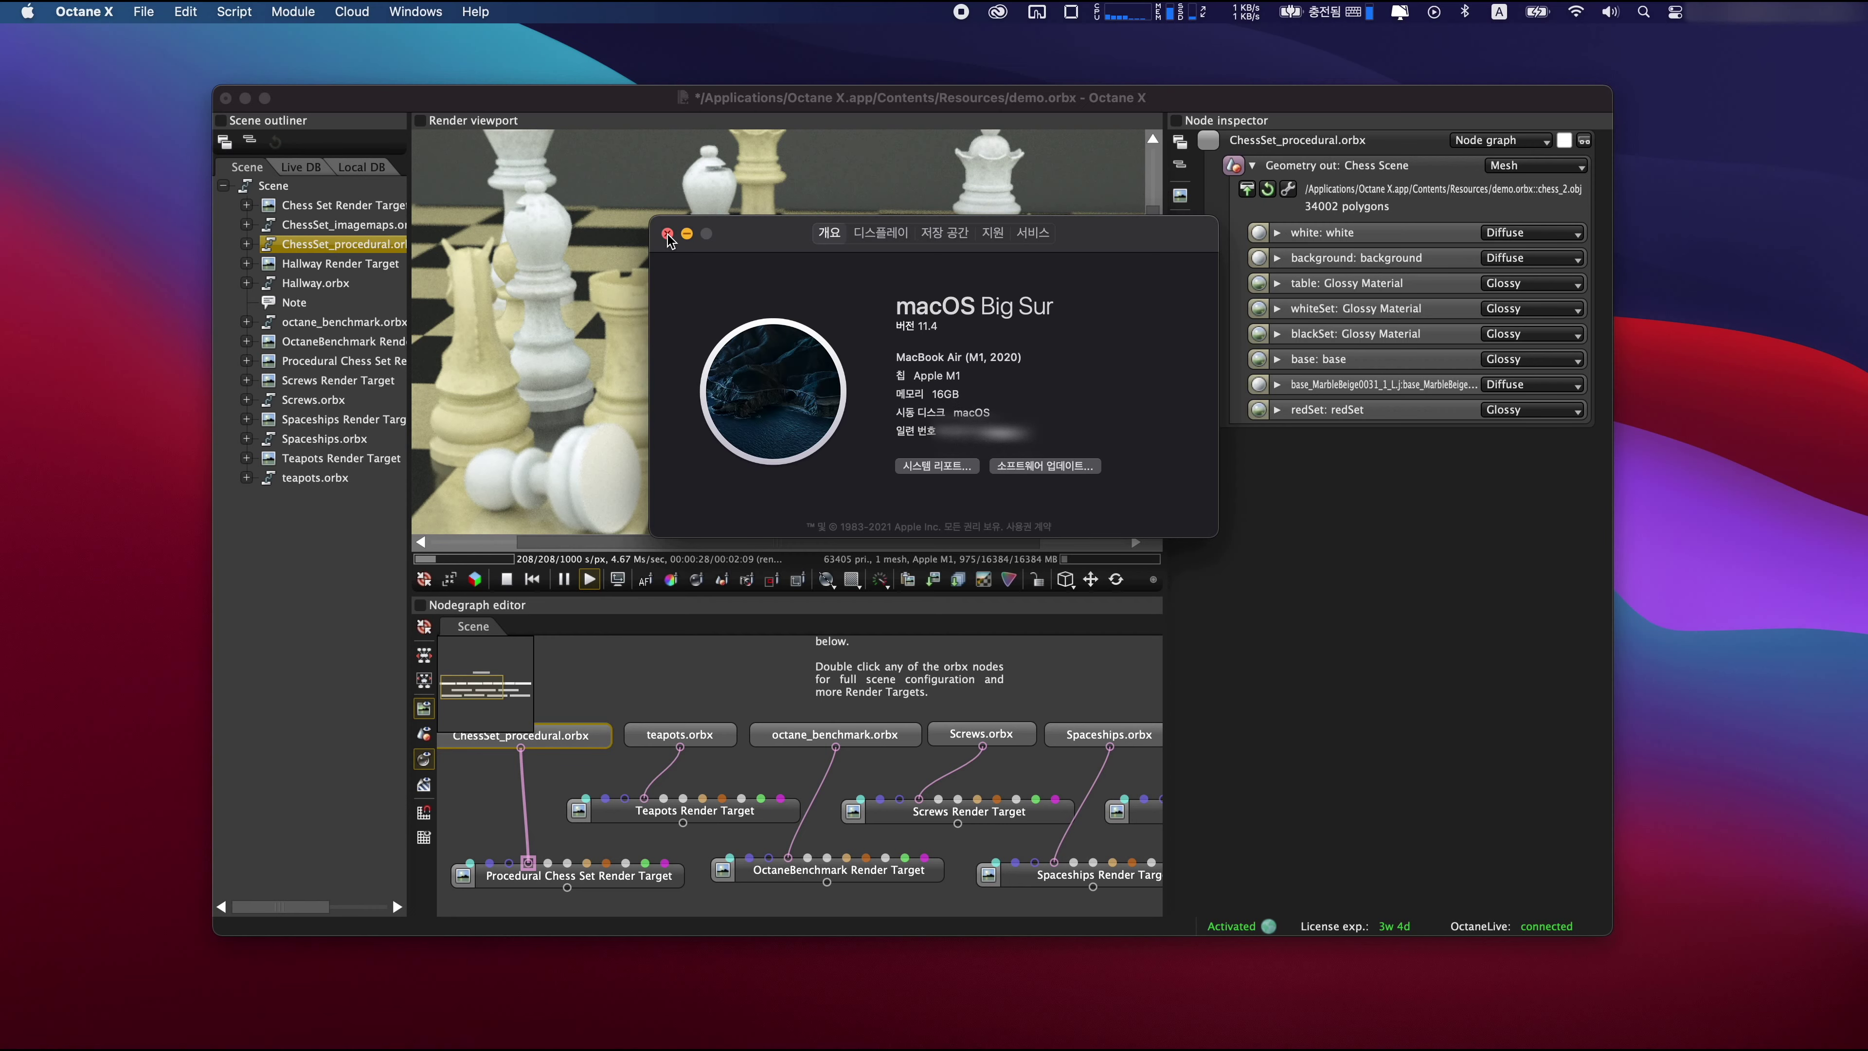
{"action": "left_click", "coordinate": [667, 234]}
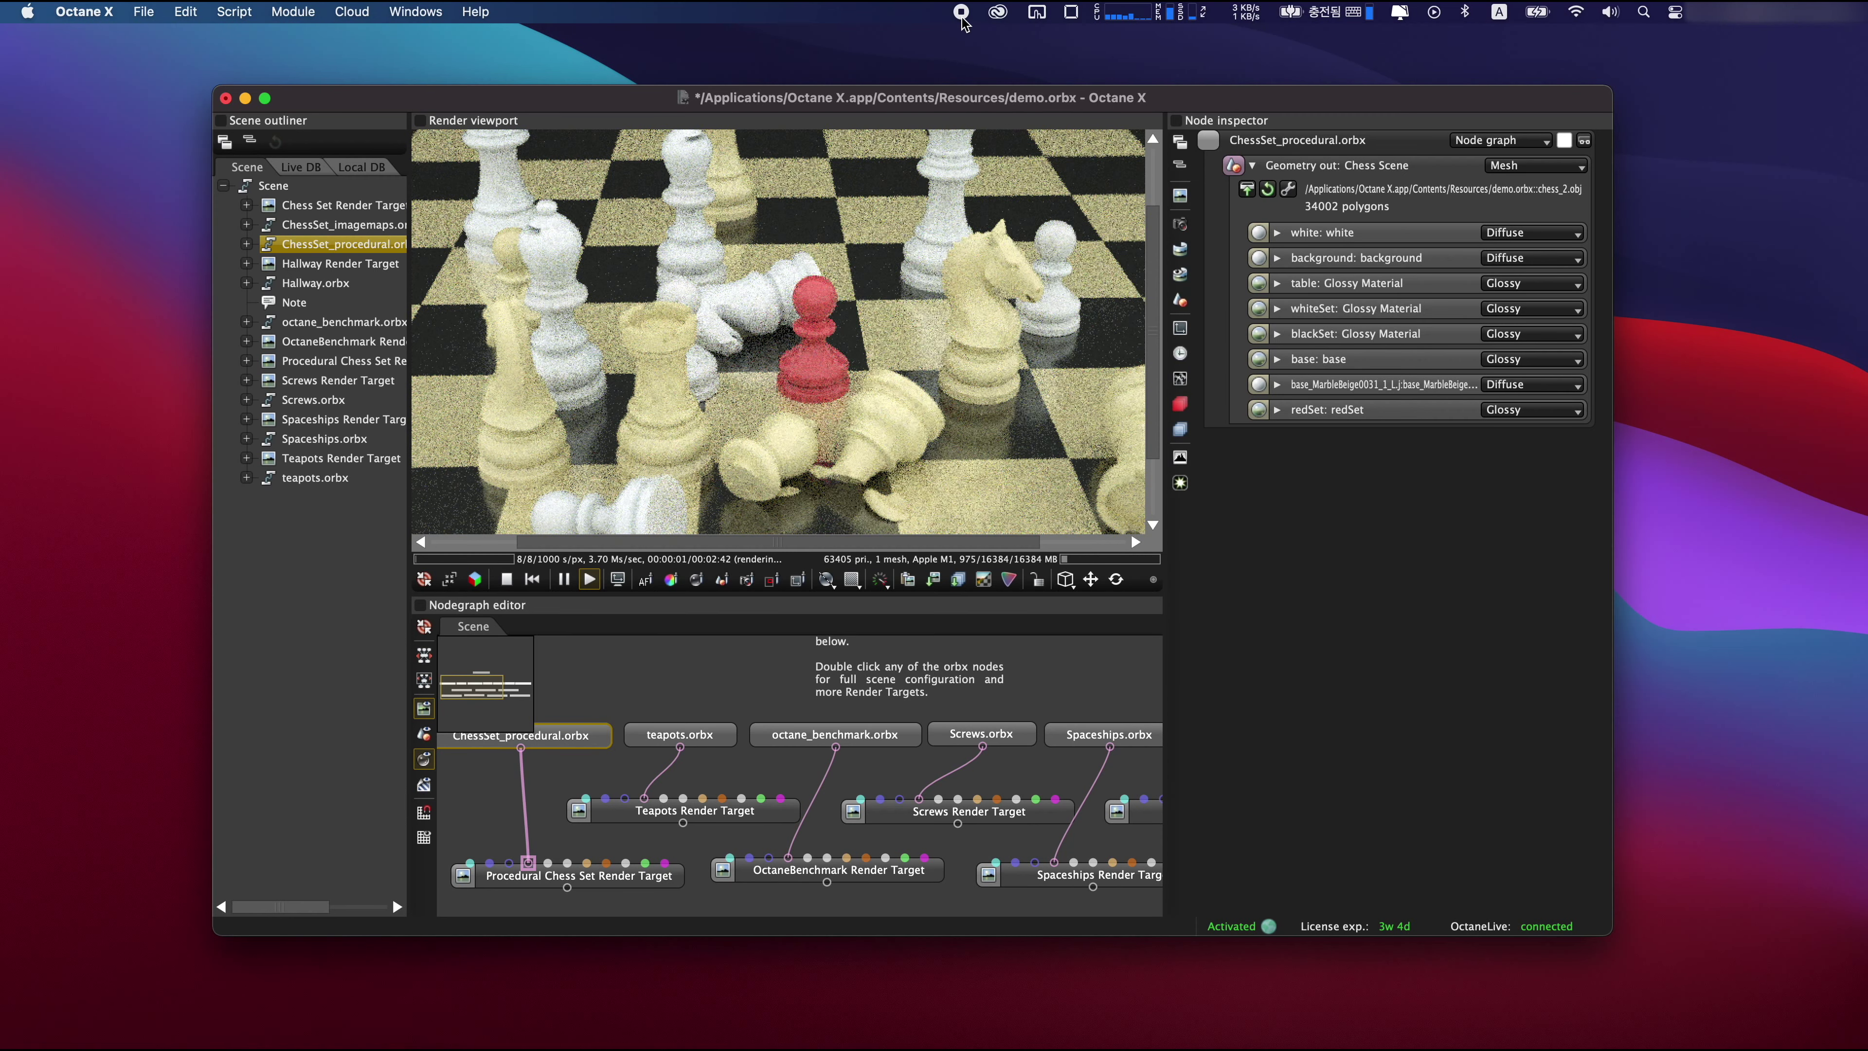
{"action": "left_click_drag", "start_coordinate": [765, 321], "coordinate": [766, 545]}
Step: Render the Teapots Render Target and move the camera closer to the teapots
{"action": "left_click", "coordinate": [711, 736]}
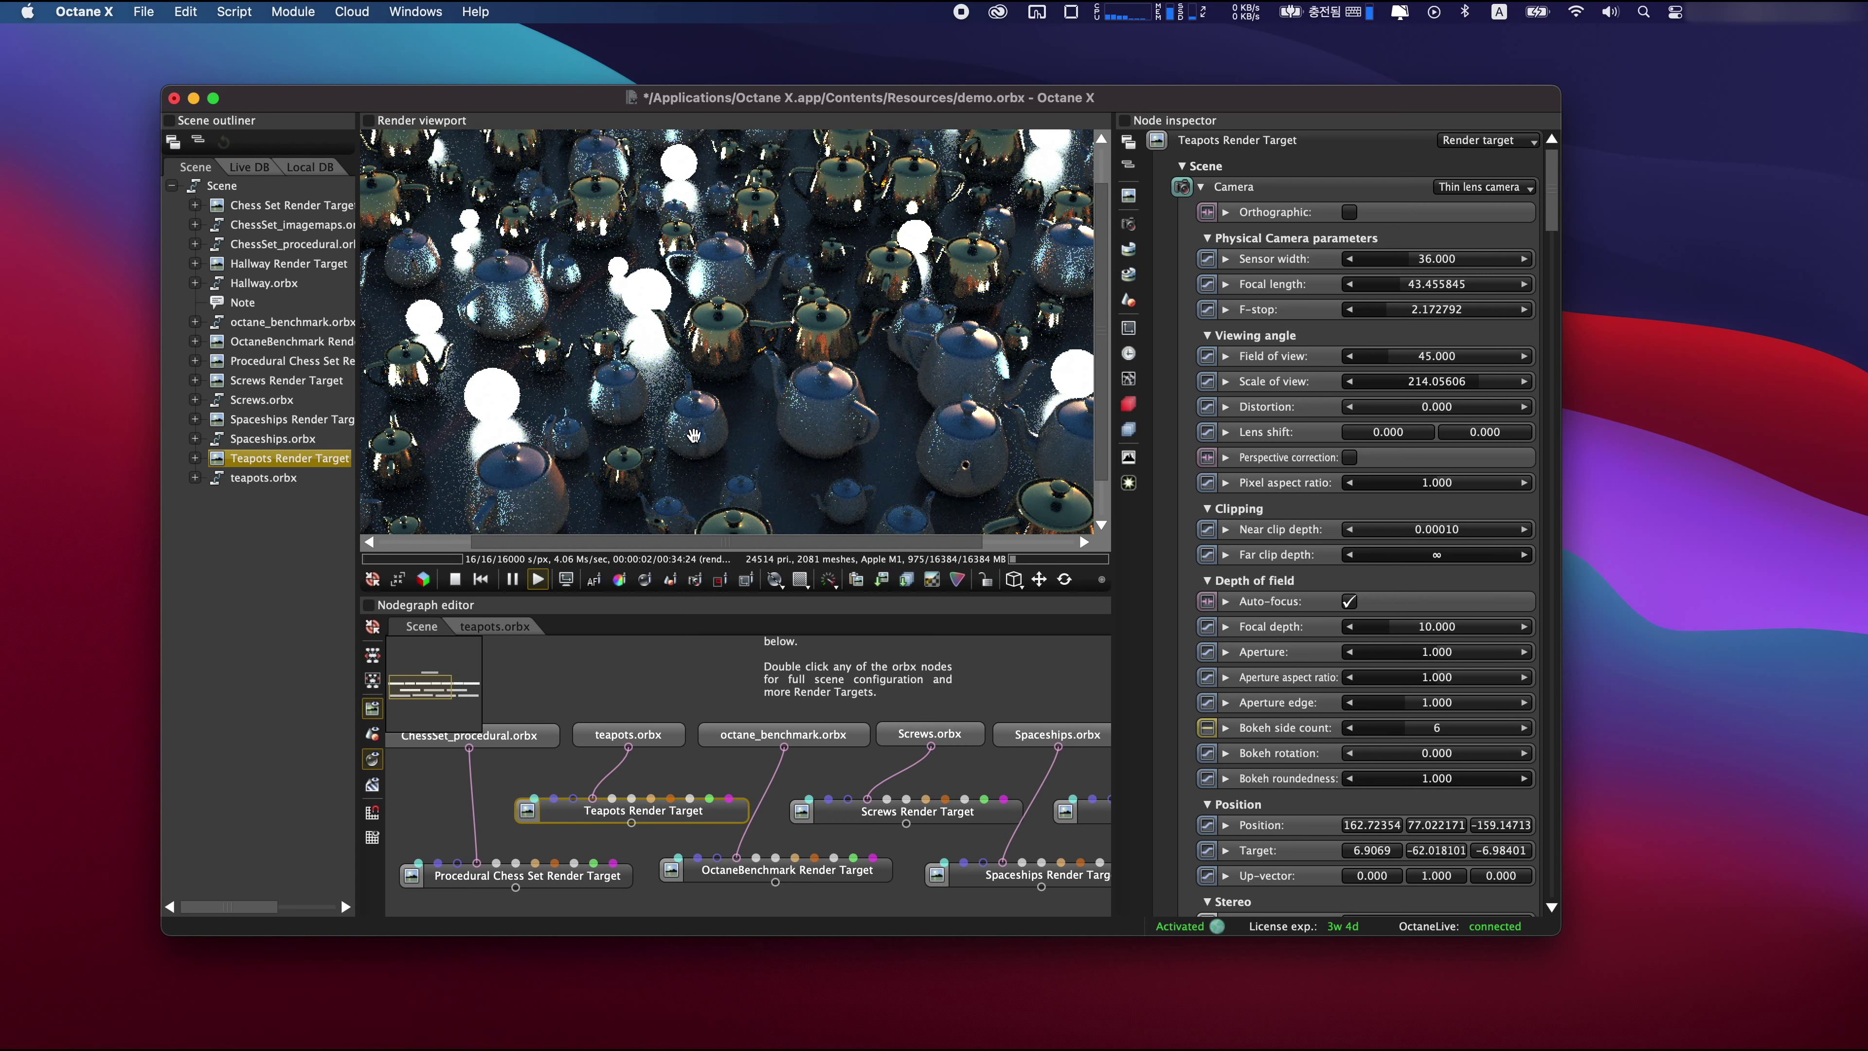
{"action": "left_click_drag", "start_coordinate": [694, 435], "coordinate": [747, 407]}
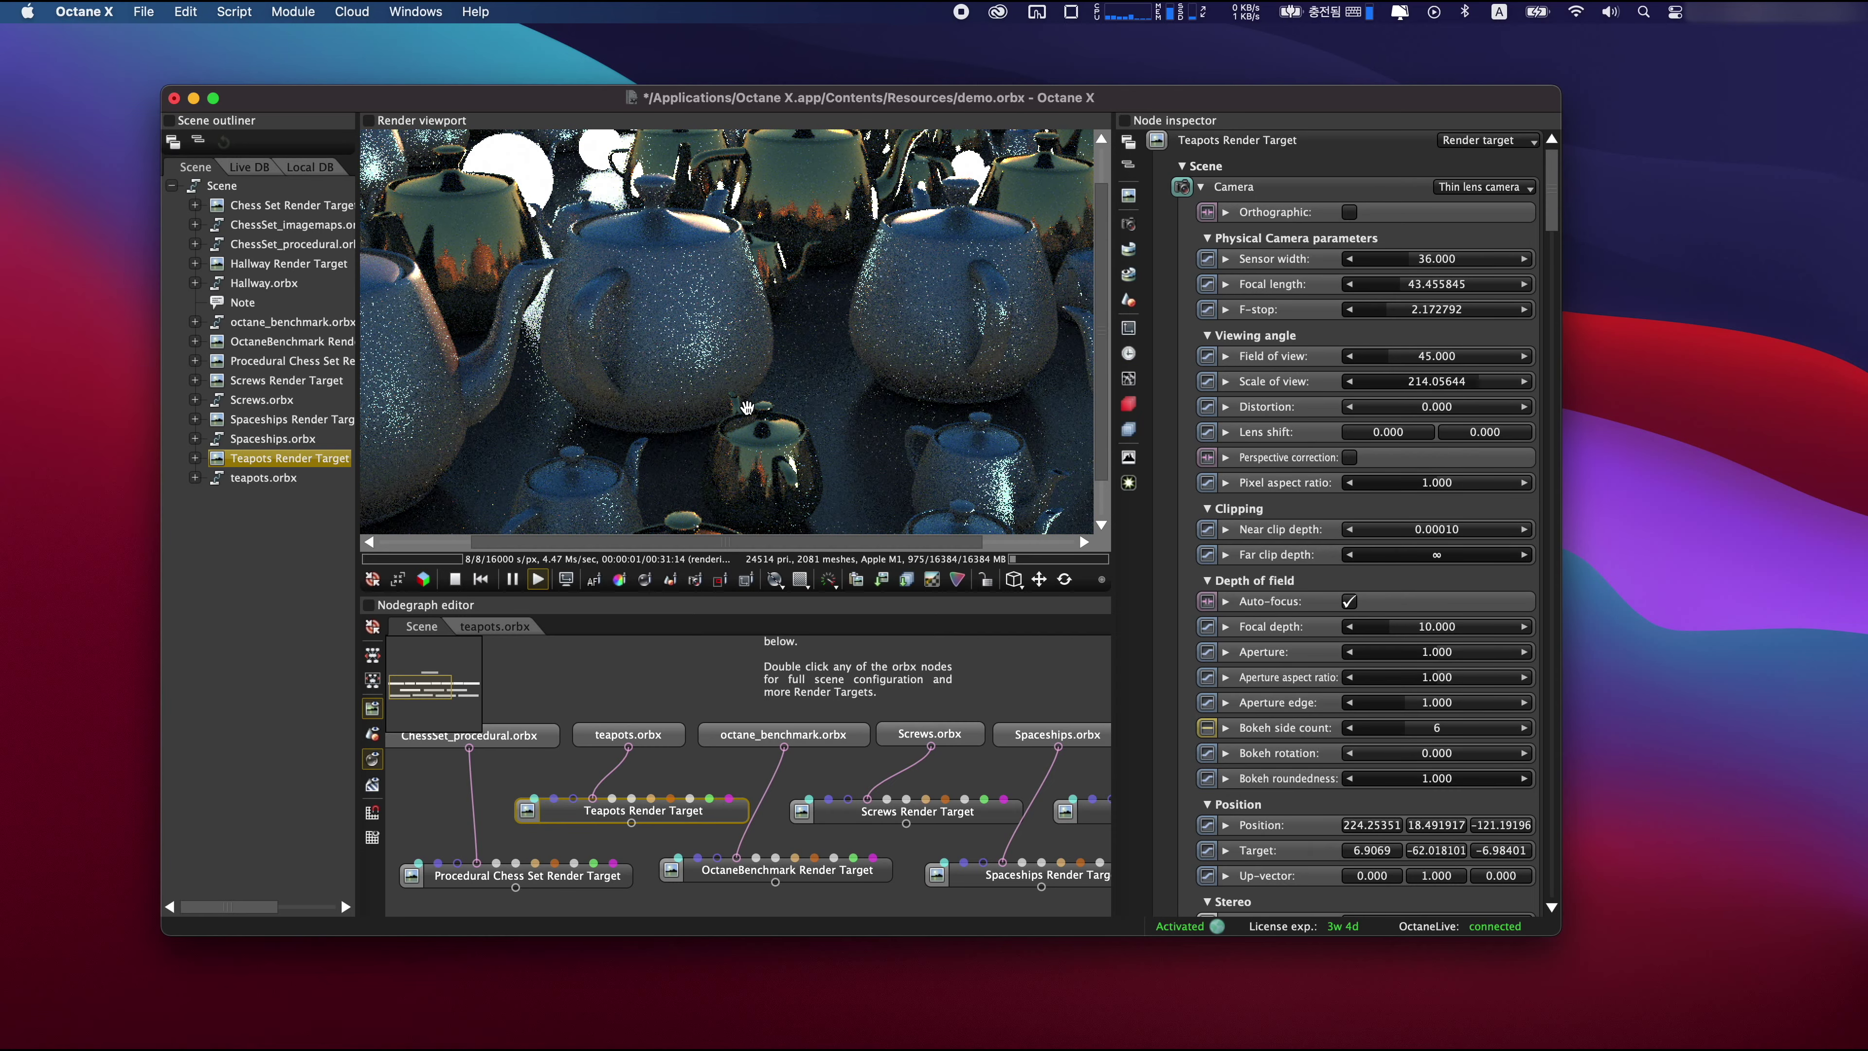
Step: Enlarge the render viewport by narrowing the Node inspector, making the window full screen and shrinking the Nodegraph editor
{"action": "left_click_drag", "start_coordinate": [162, 86], "coordinate": [379, 178]}
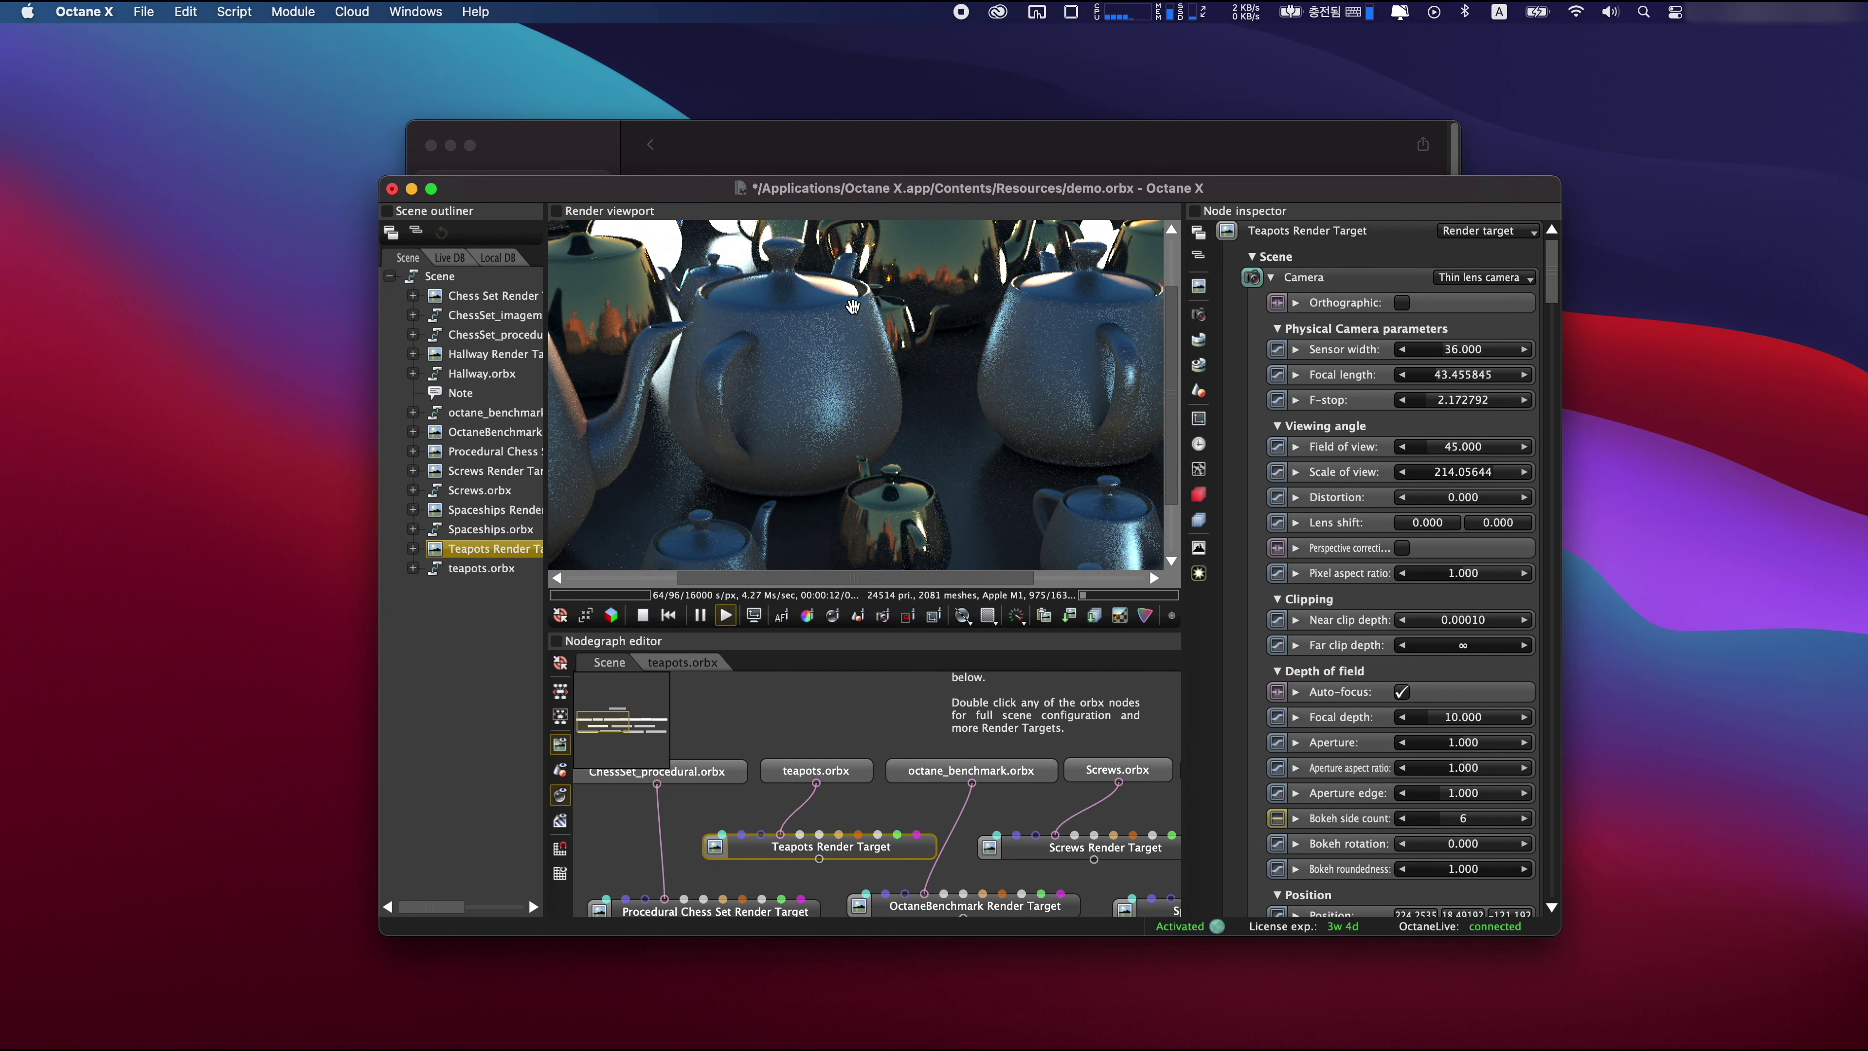
{"action": "left_click_drag", "start_coordinate": [654, 196], "coordinate": [676, 161]}
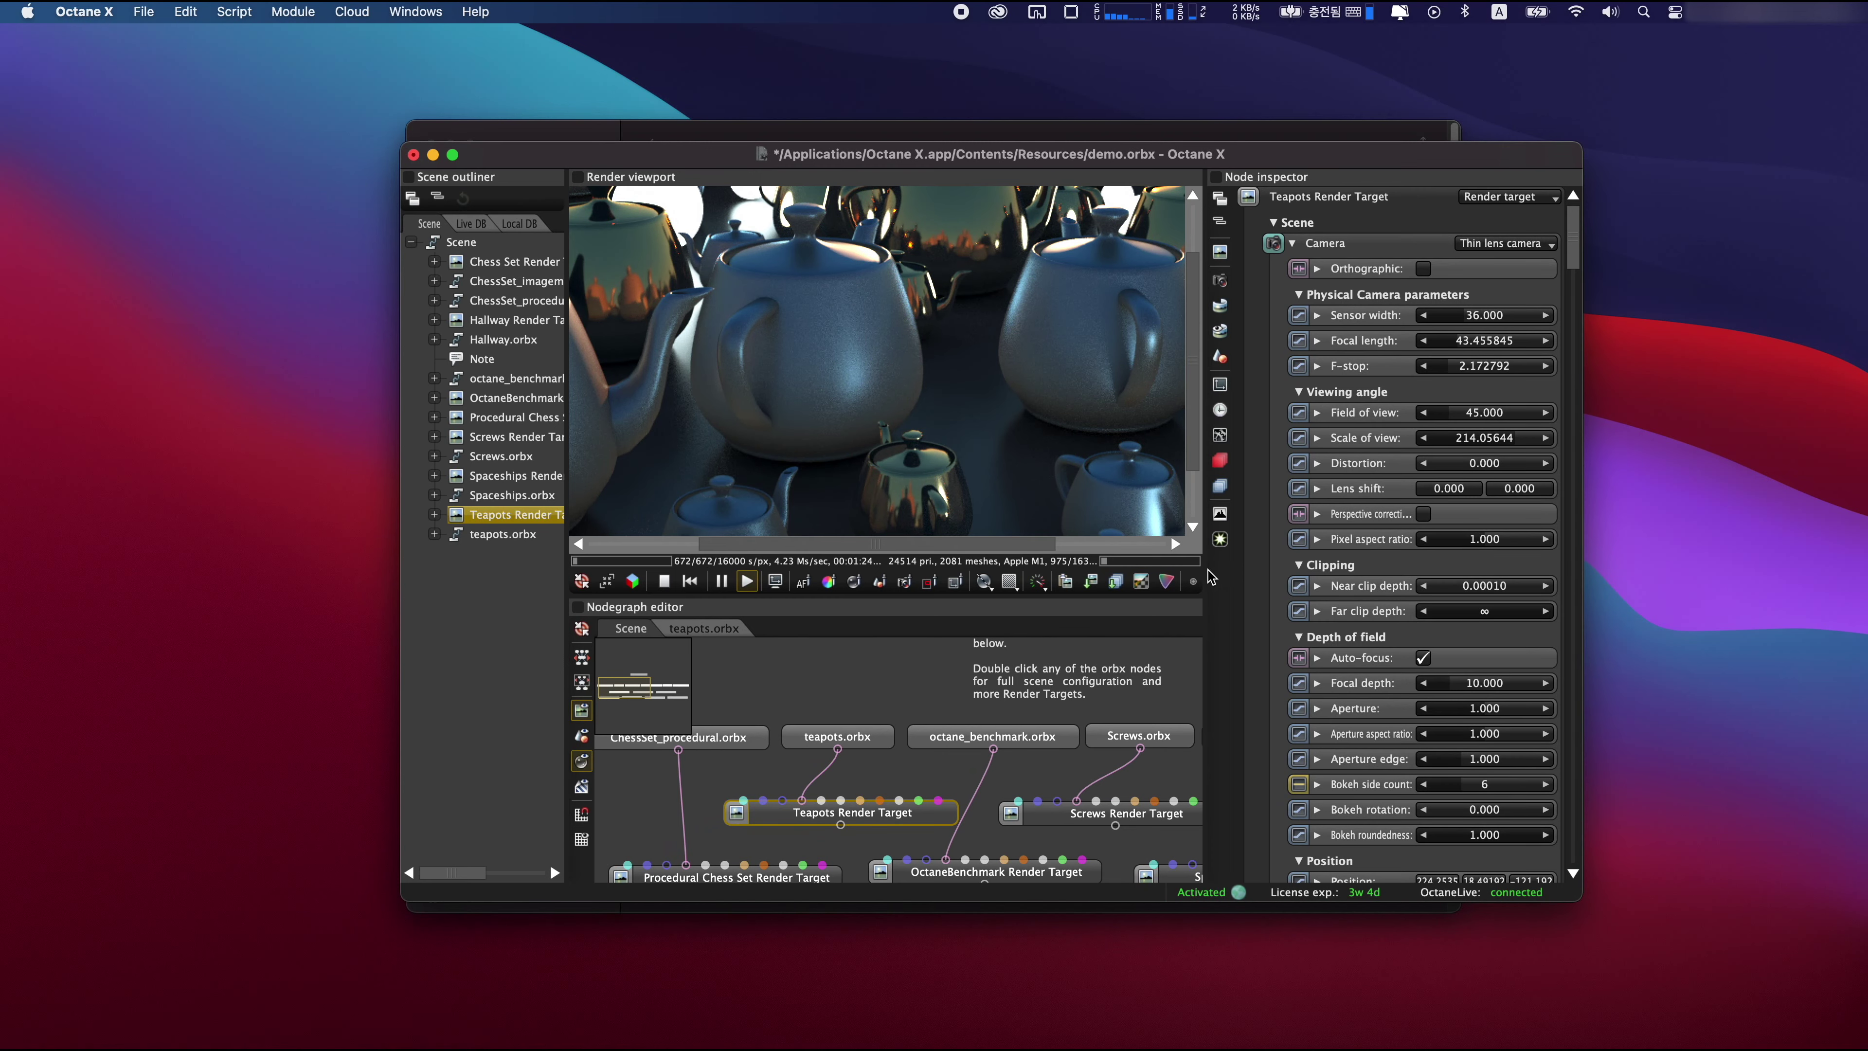
{"action": "left_click_drag", "start_coordinate": [1212, 578], "coordinate": [1394, 567]}
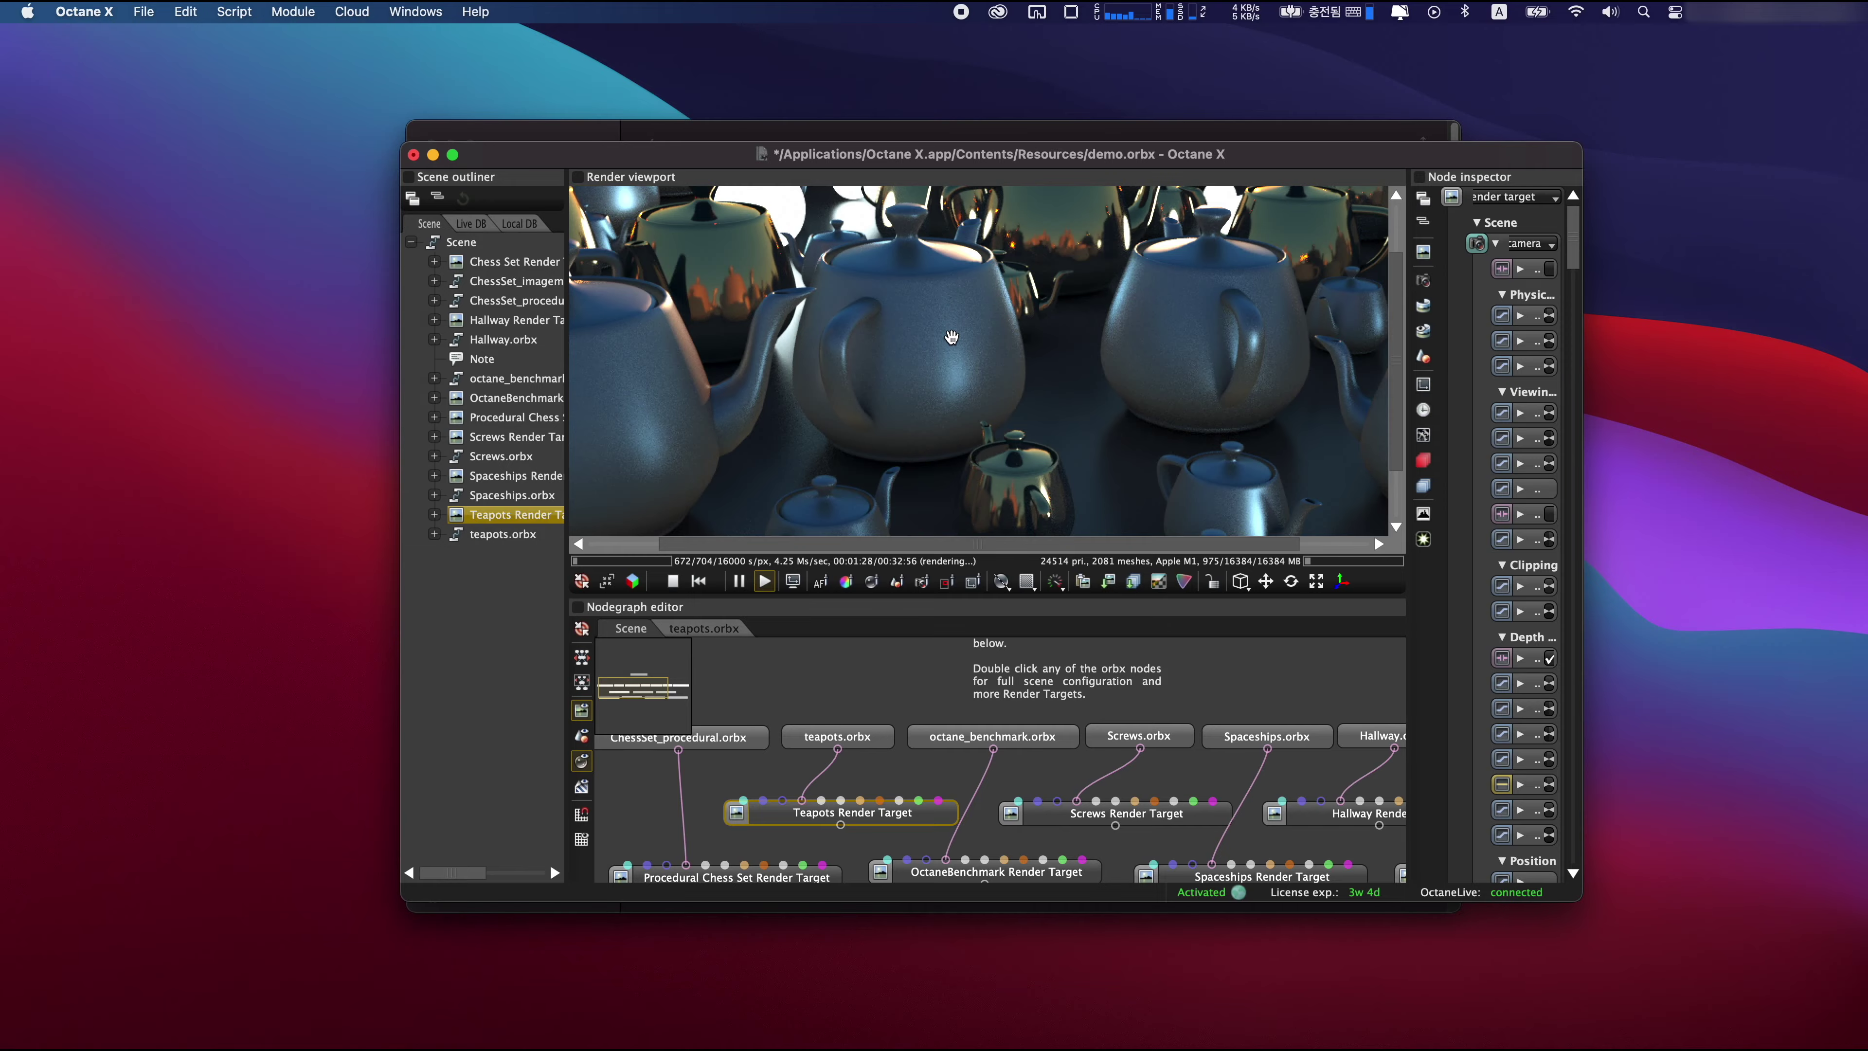
{"action": "left_click", "coordinate": [452, 154]}
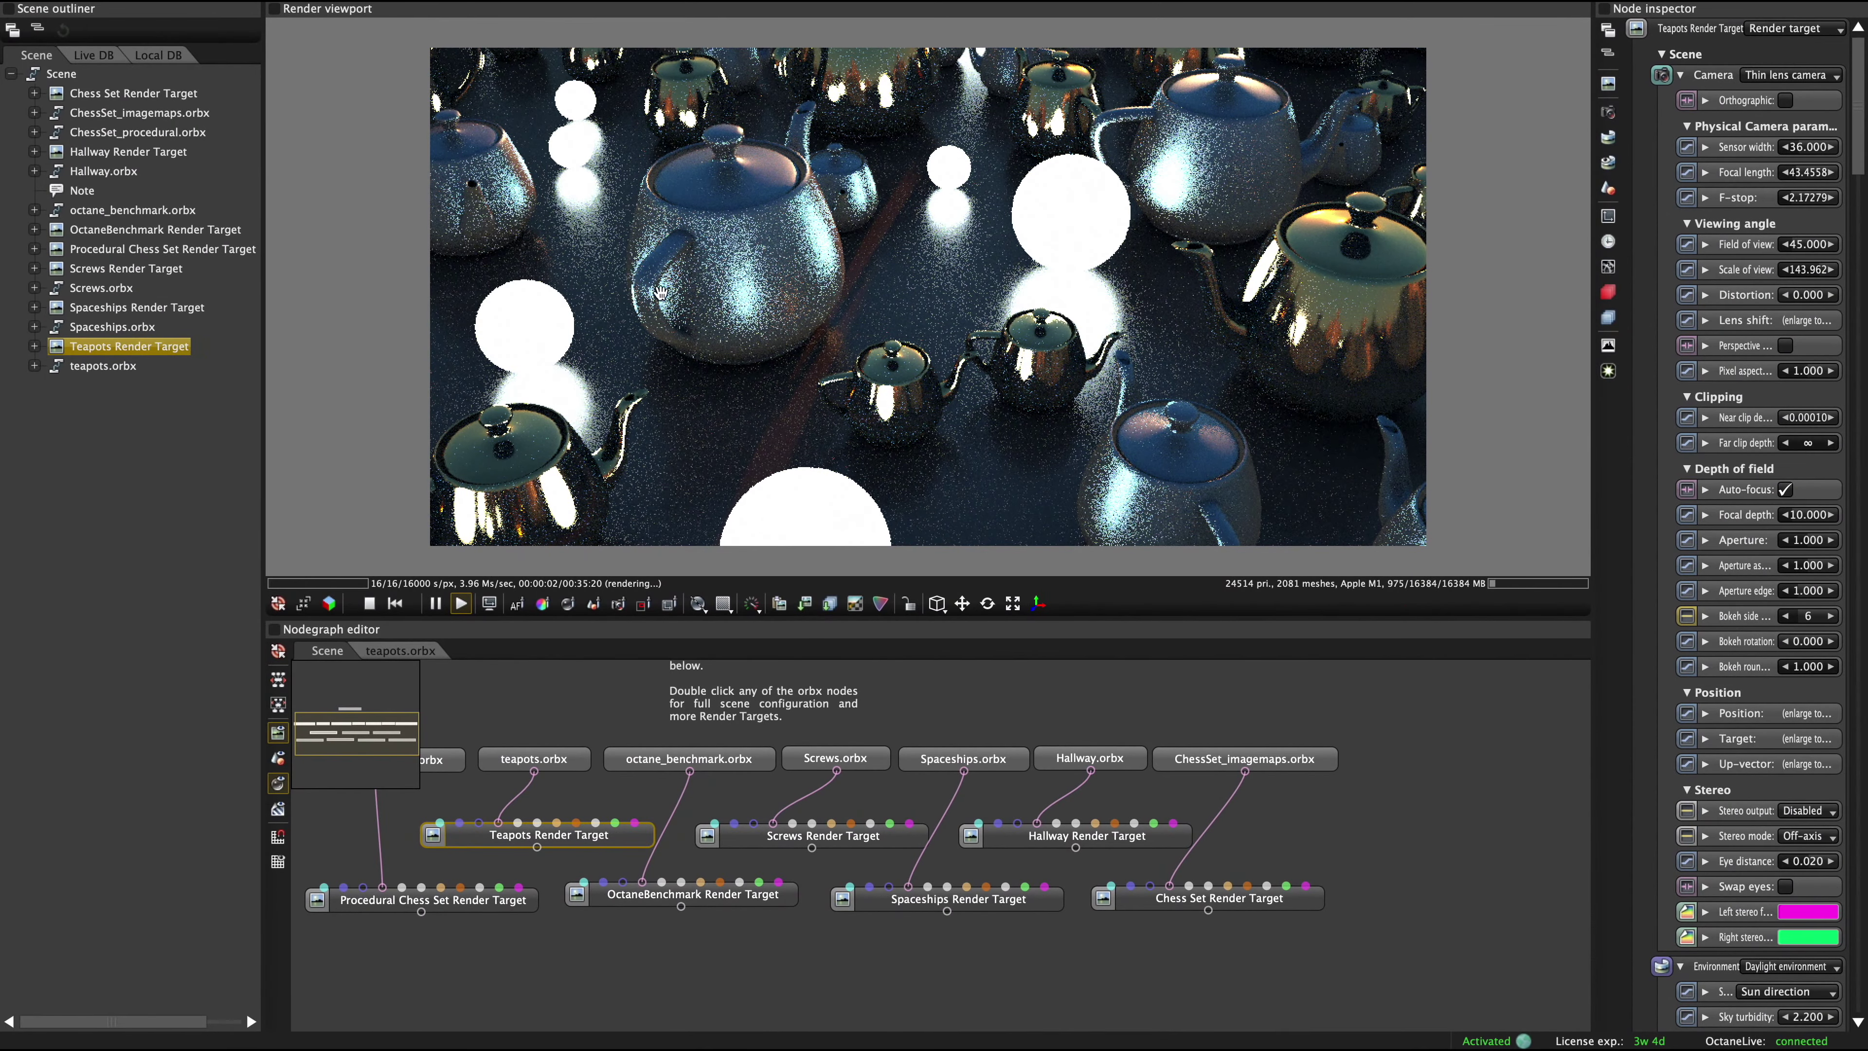
{"action": "left_click_drag", "start_coordinate": [915, 617], "coordinate": [915, 805]}
Step: Preview the Screws, Hallway, Screws again and OctaneBenchmark render targets one after another, orbiting the first Screws view
{"action": "left_click", "coordinate": [816, 1023]}
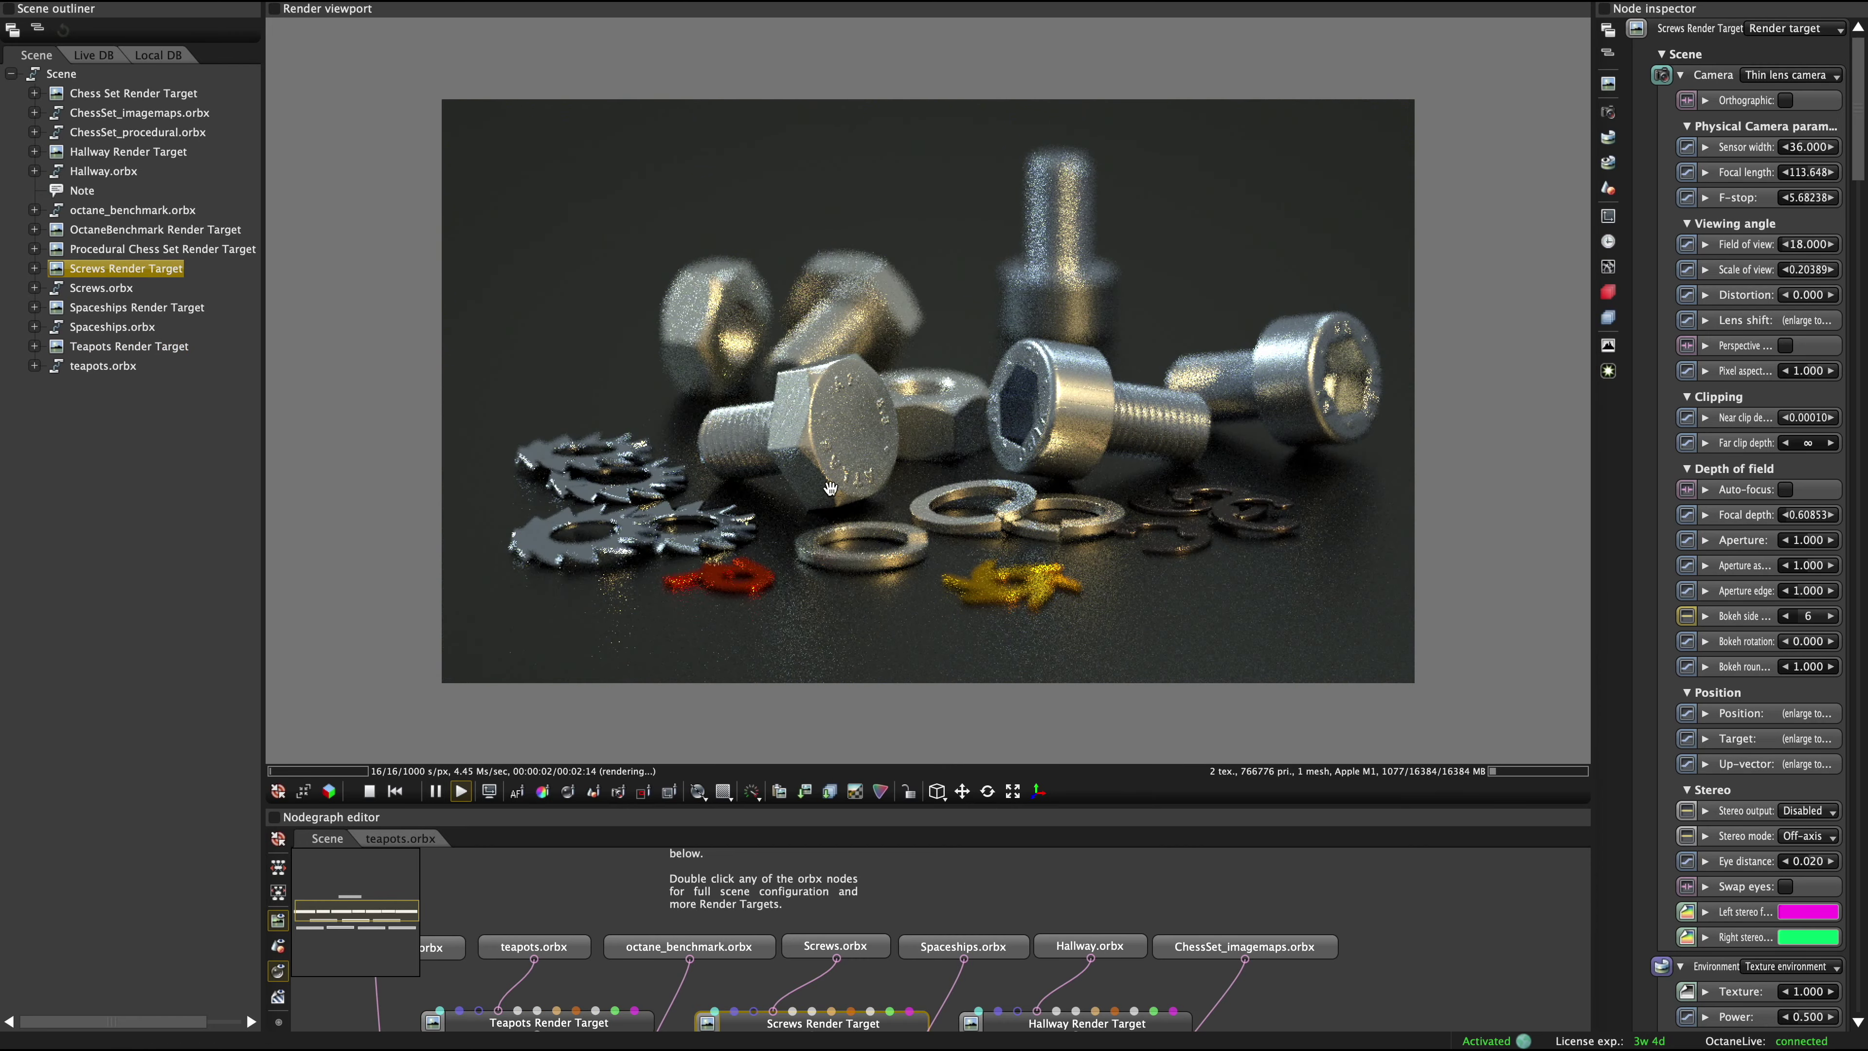
{"action": "mouse_move", "coordinate": [1213, 395]}
{"action": "left_mouse_down"}
{"action": "mouse_move", "coordinate": [1181, 430]}
{"action": "mouse_move", "coordinate": [1214, 389]}
{"action": "left_mouse_up"}
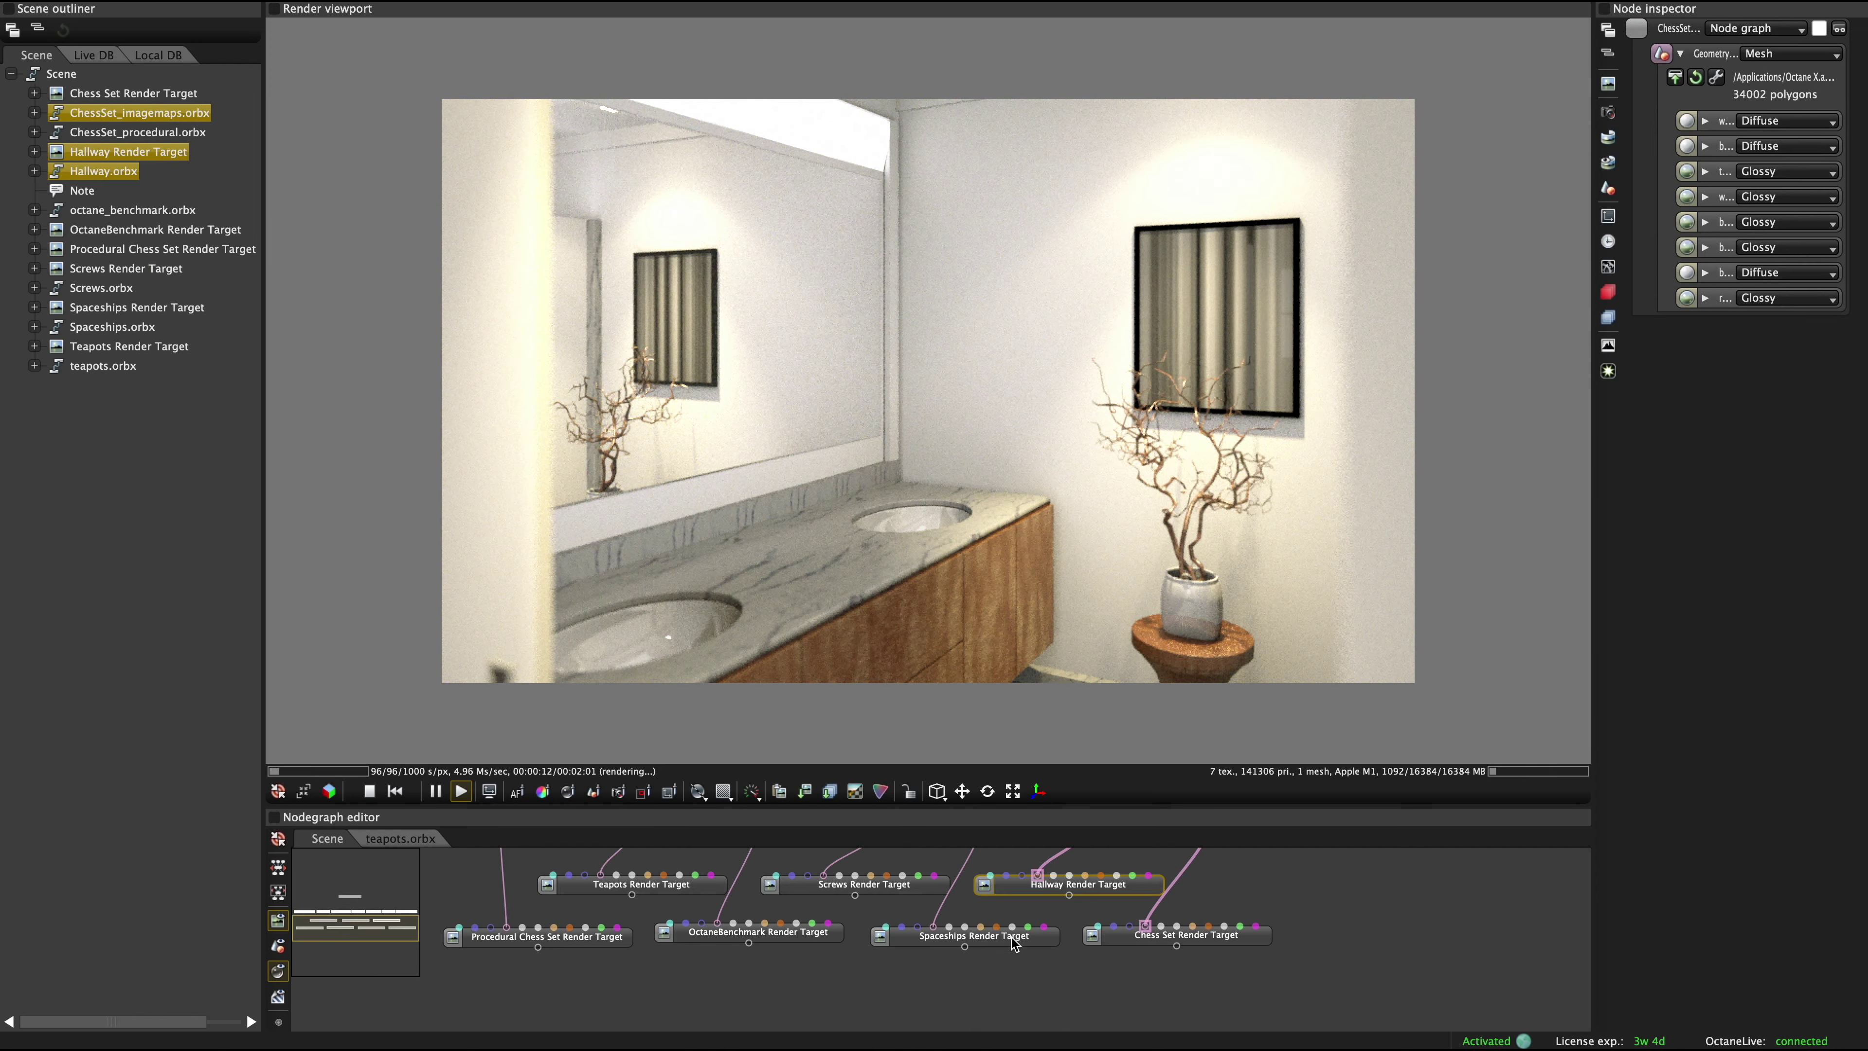
{"action": "scroll", "coordinate": [897, 446], "scroll_direction": "up", "scroll_amount": 5}
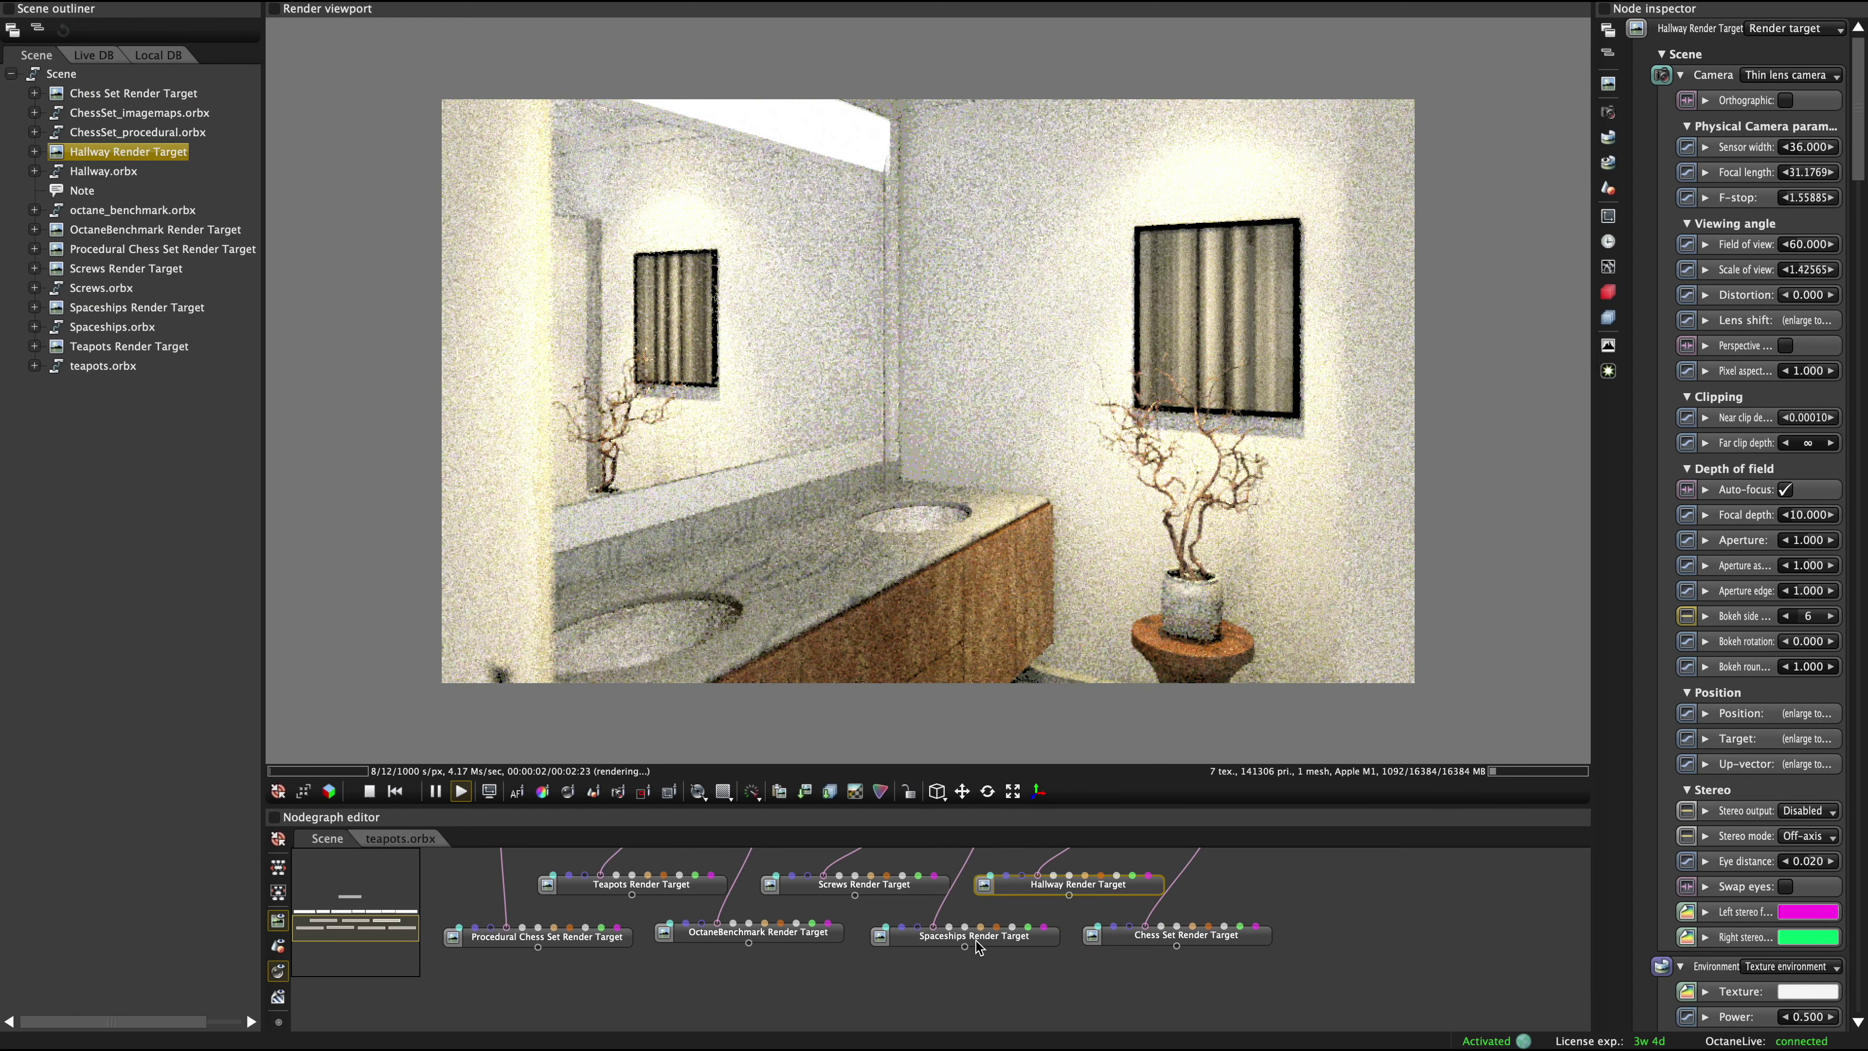
{"action": "left_click", "coordinate": [820, 885]}
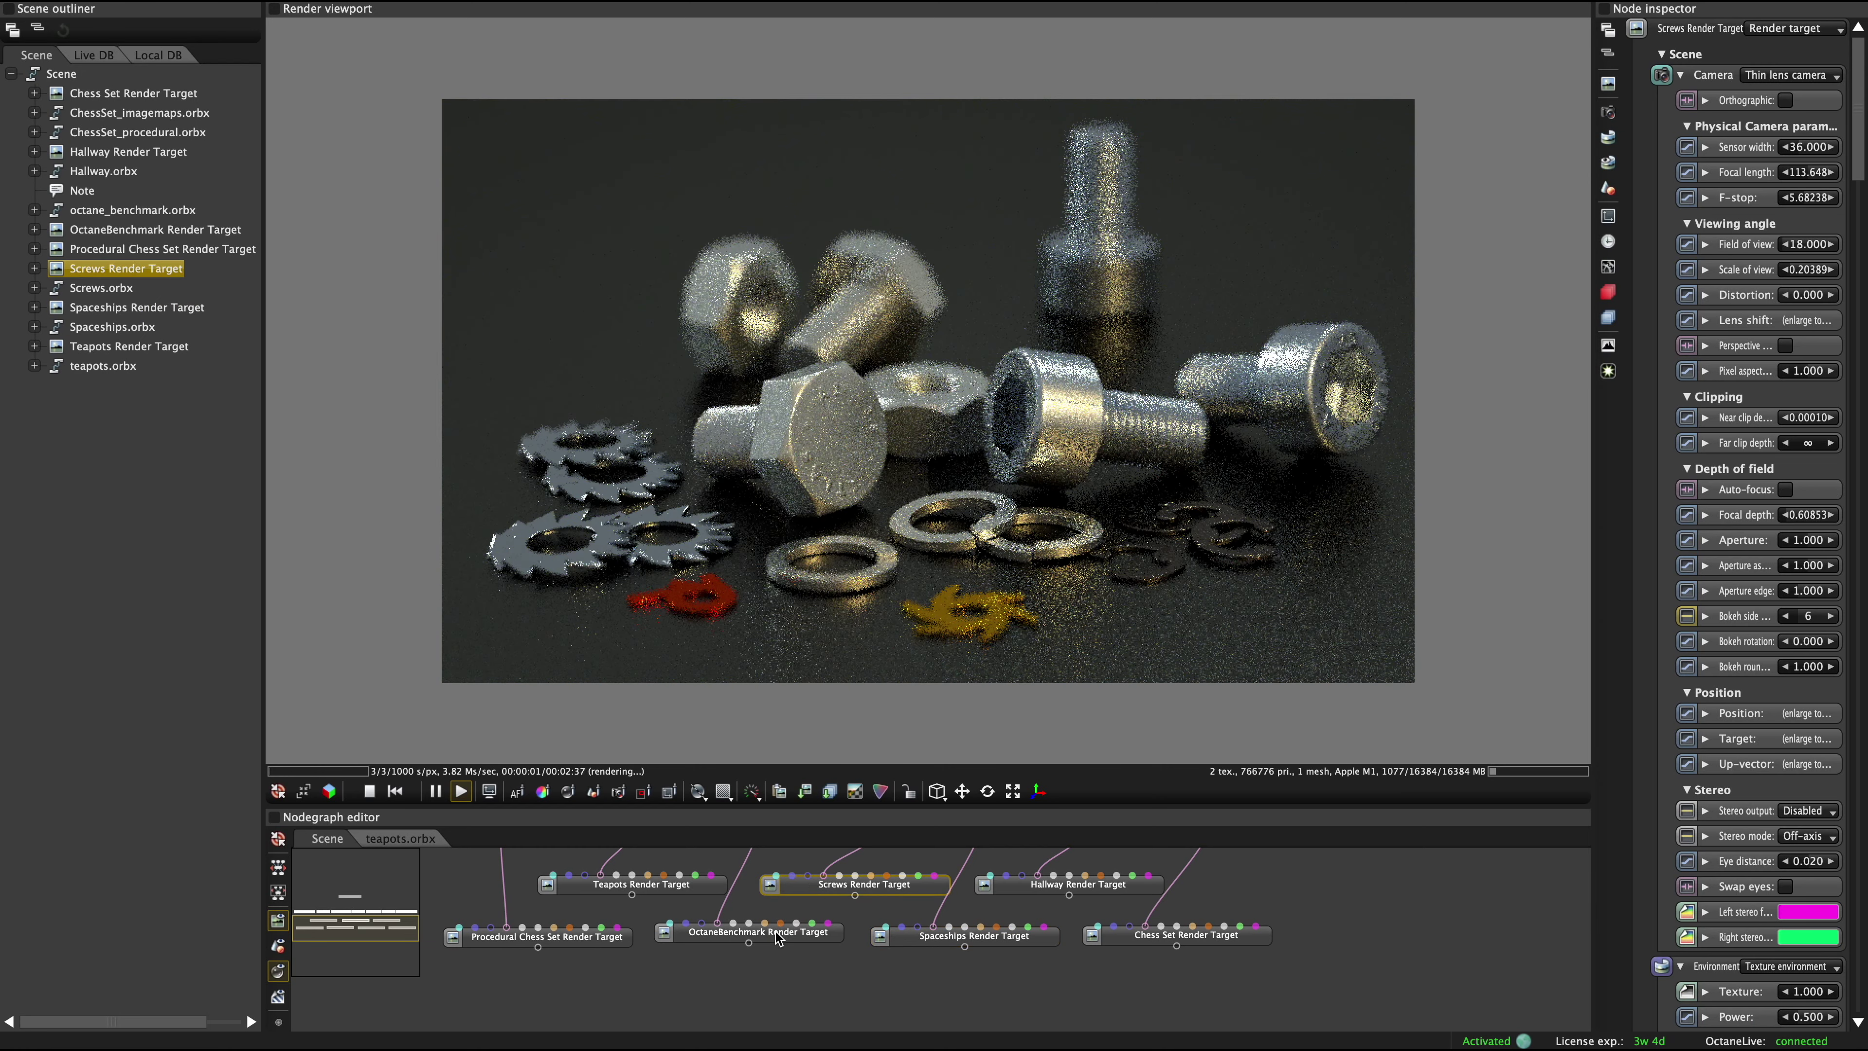
{"action": "left_click", "coordinate": [772, 939]}
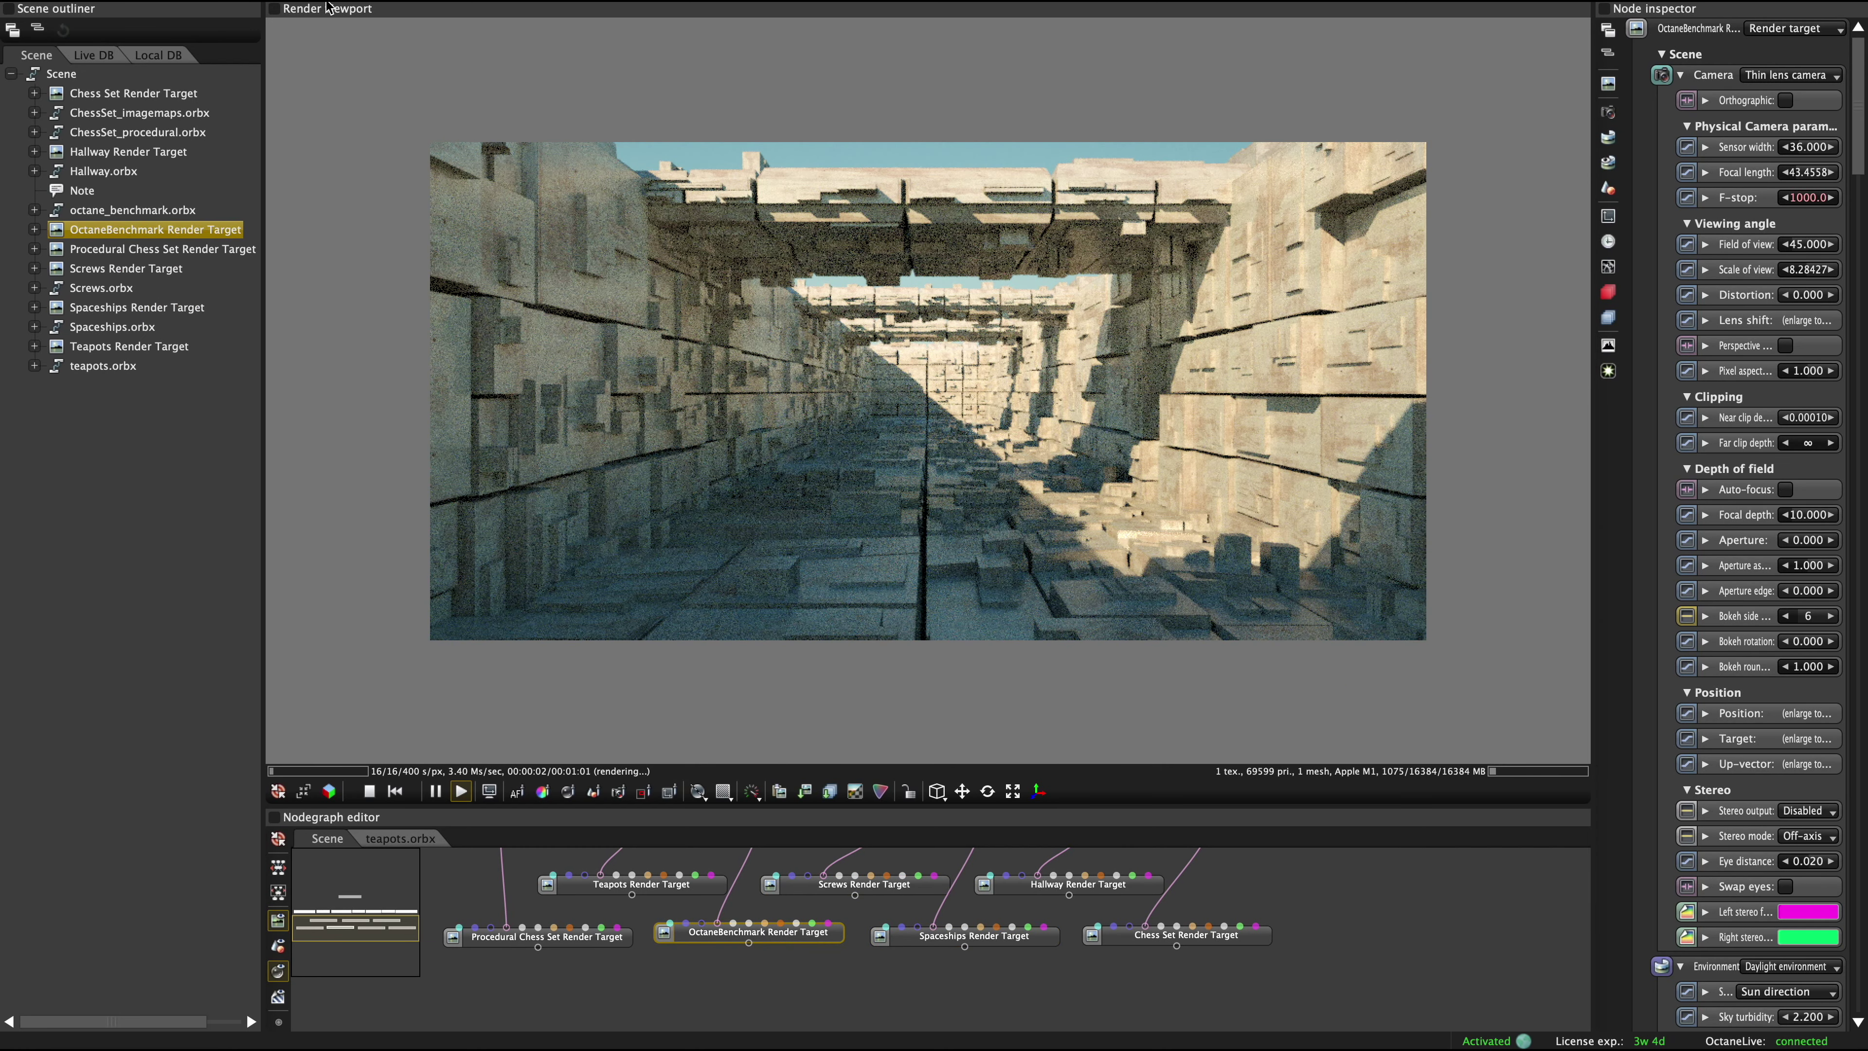